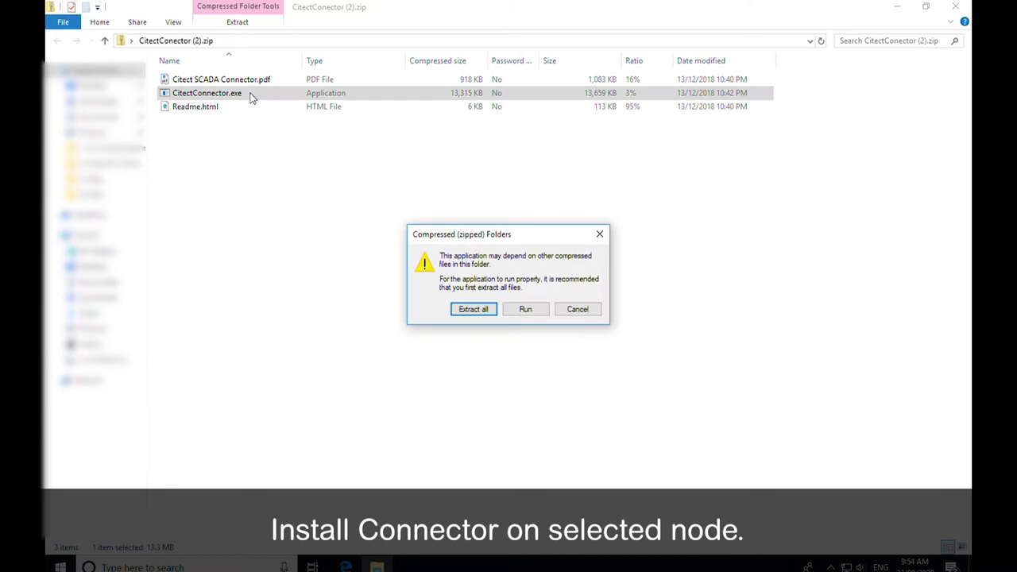
# - Run CitectConnector.exe from the zip, install it with admin approval, and close without restarting
pyautogui.click(520, 310)
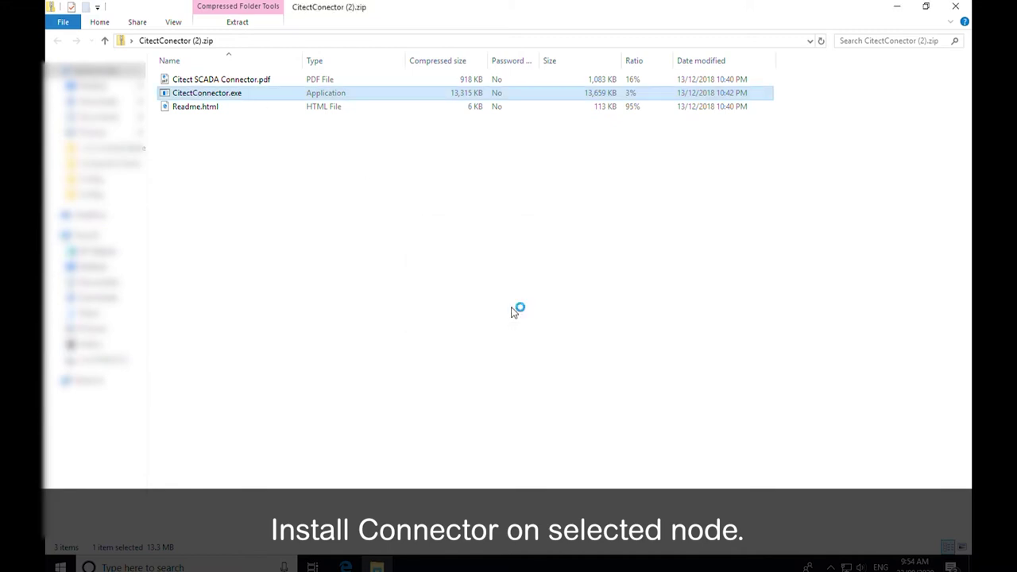
pyautogui.click(586, 358)
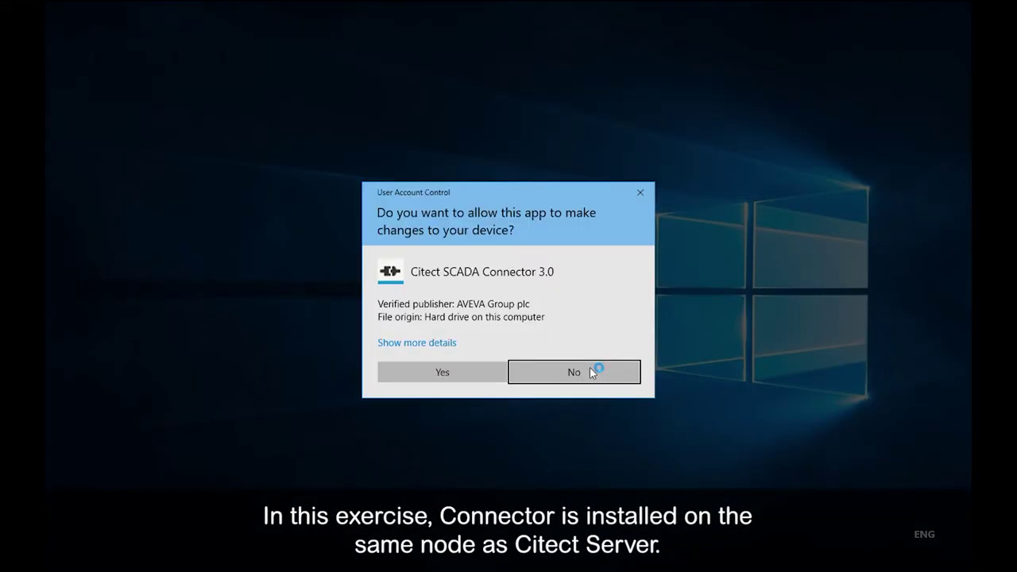
pyautogui.click(484, 371)
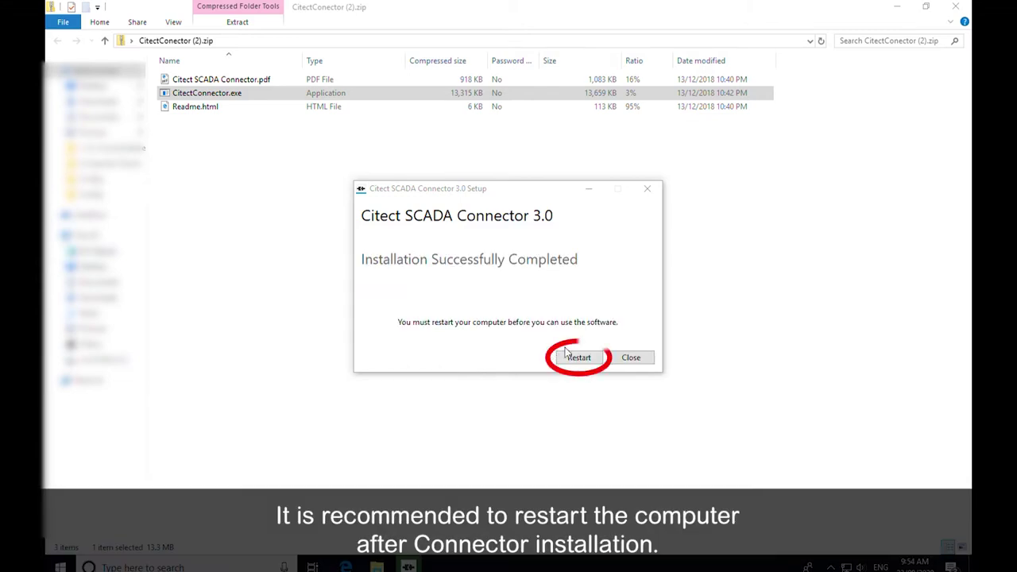
pyautogui.click(631, 358)
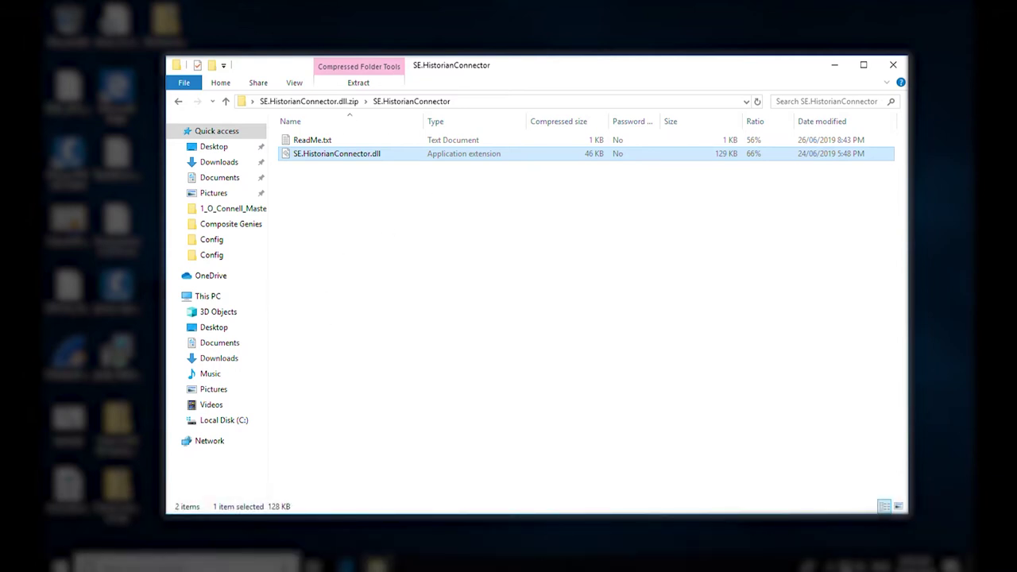
# - Stop the Citect SCADA Connector service from the Services console
pyautogui.click(59, 567)
pyautogui.write('servic')
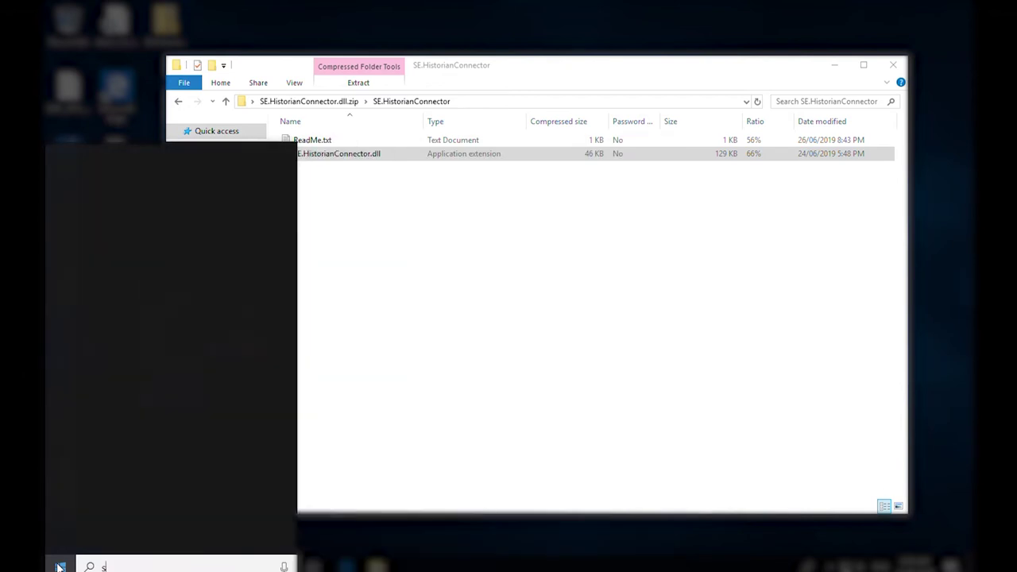
pyautogui.write('es')
pyautogui.click(182, 223)
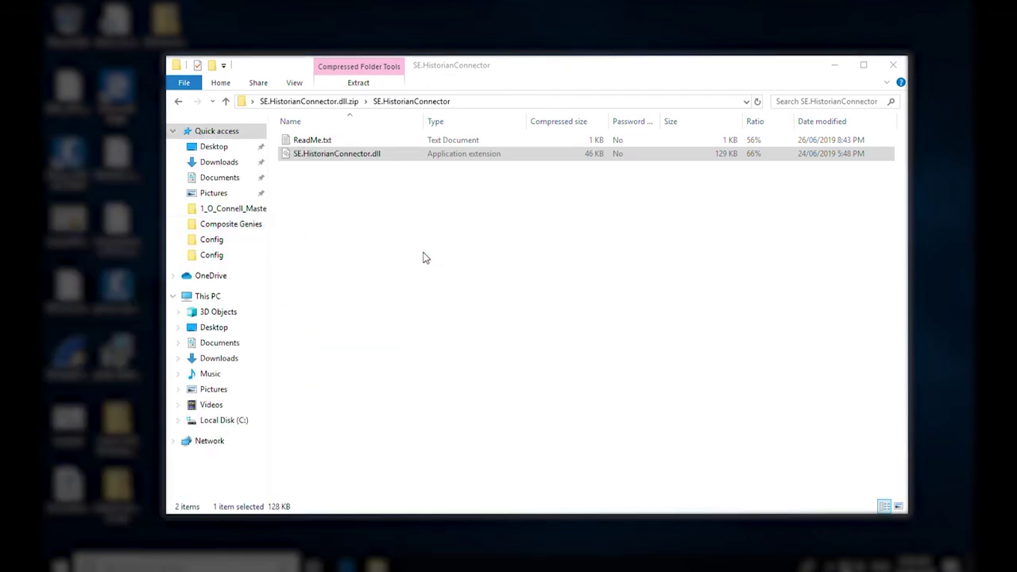
pyautogui.press('c')
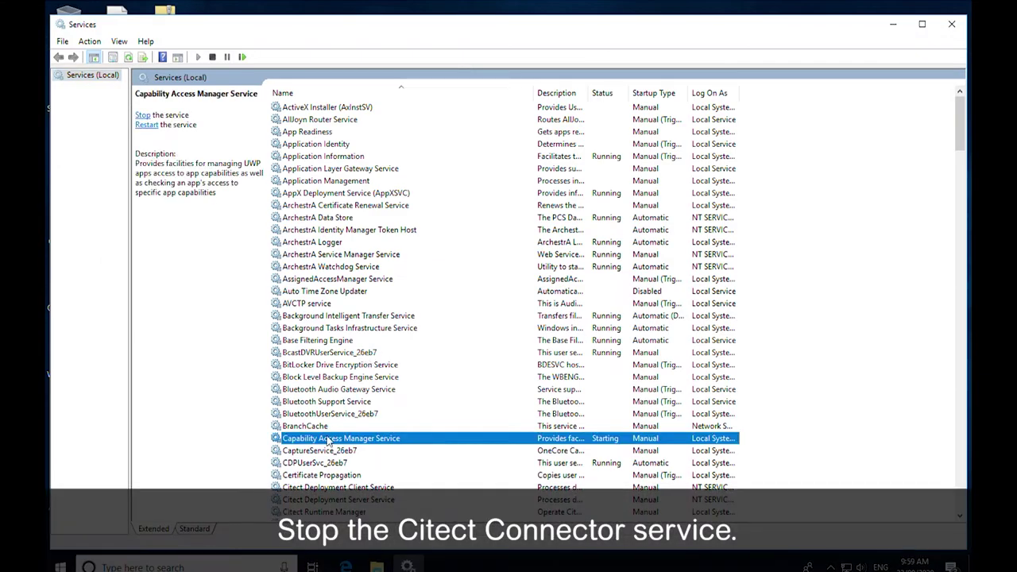
pyautogui.scroll(-2, 332, 468)
pyautogui.click(341, 451)
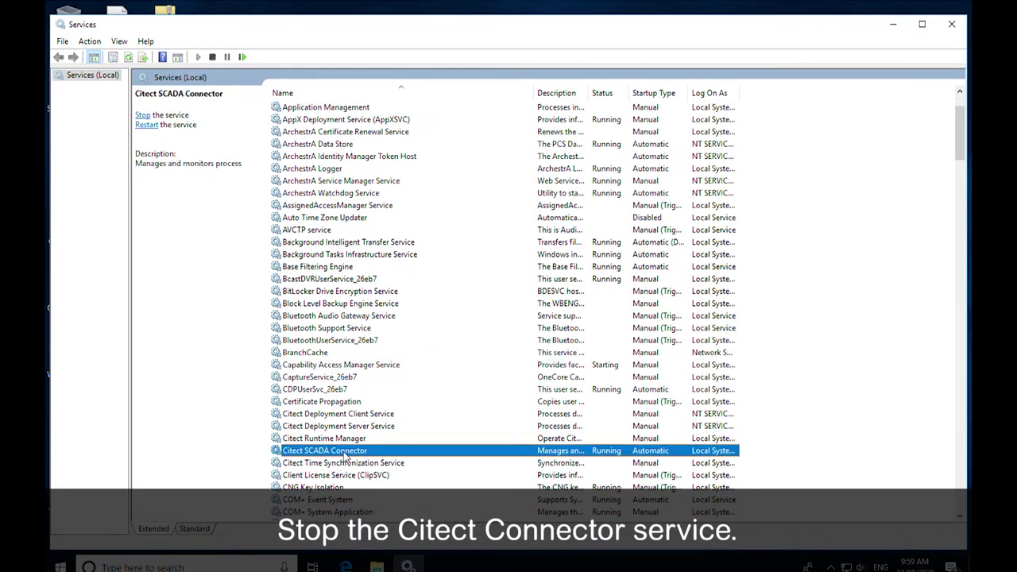
pyautogui.rightClick(345, 451)
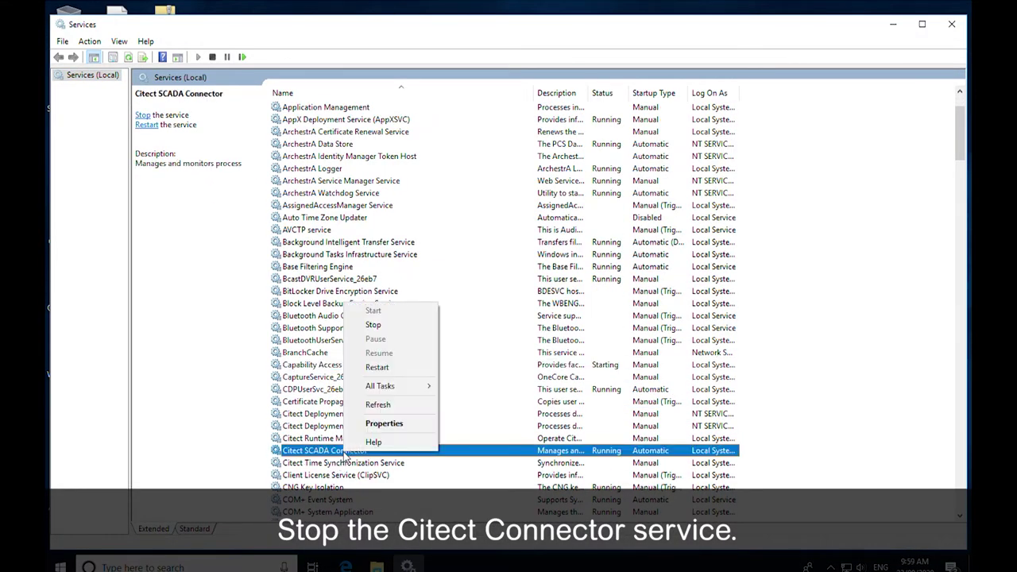
pyautogui.click(373, 324)
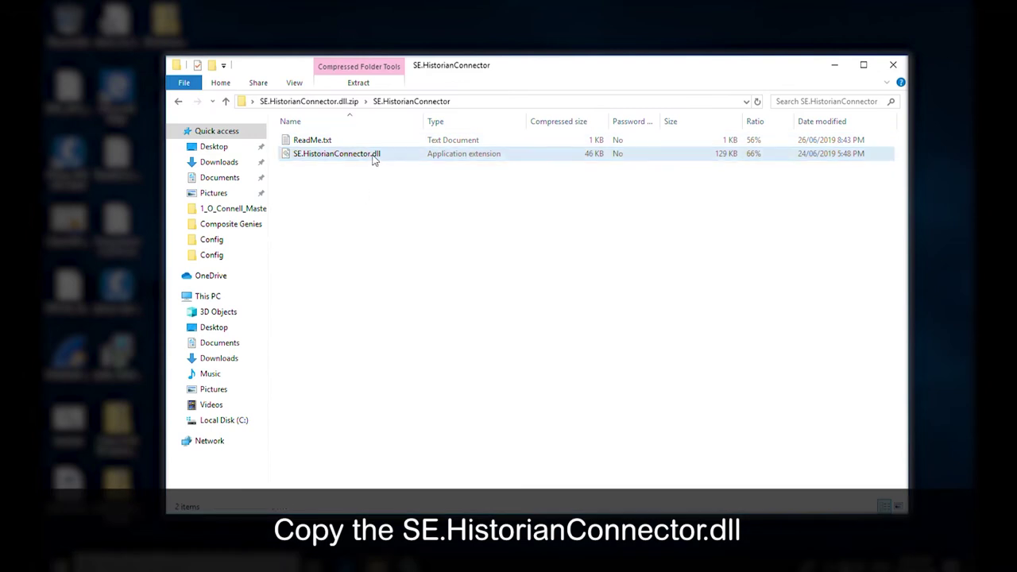
# - Copy SE.HistorianConnector.dll from the extracted archive
pyautogui.click(374, 159)
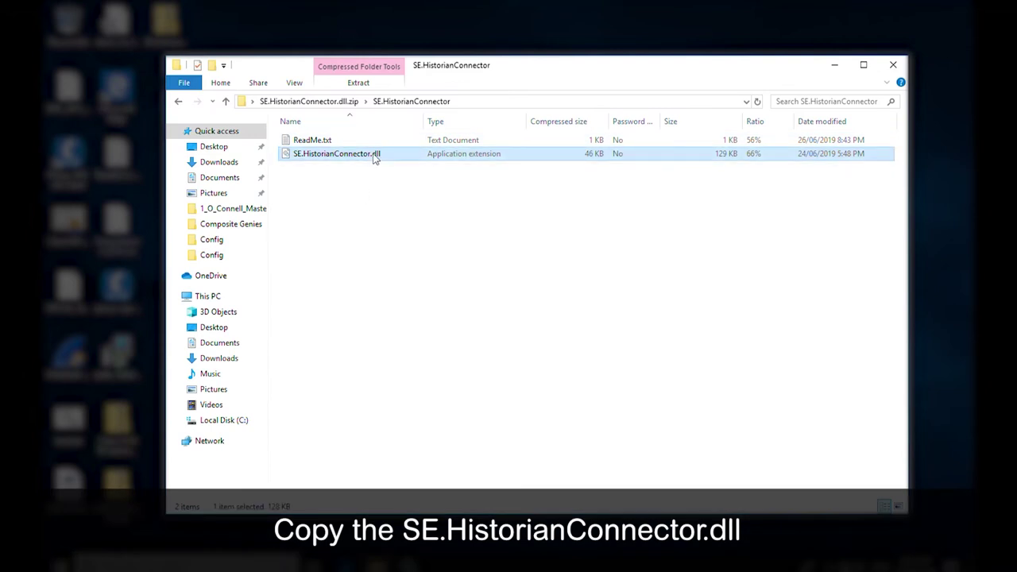
pyautogui.rightClick(374, 160)
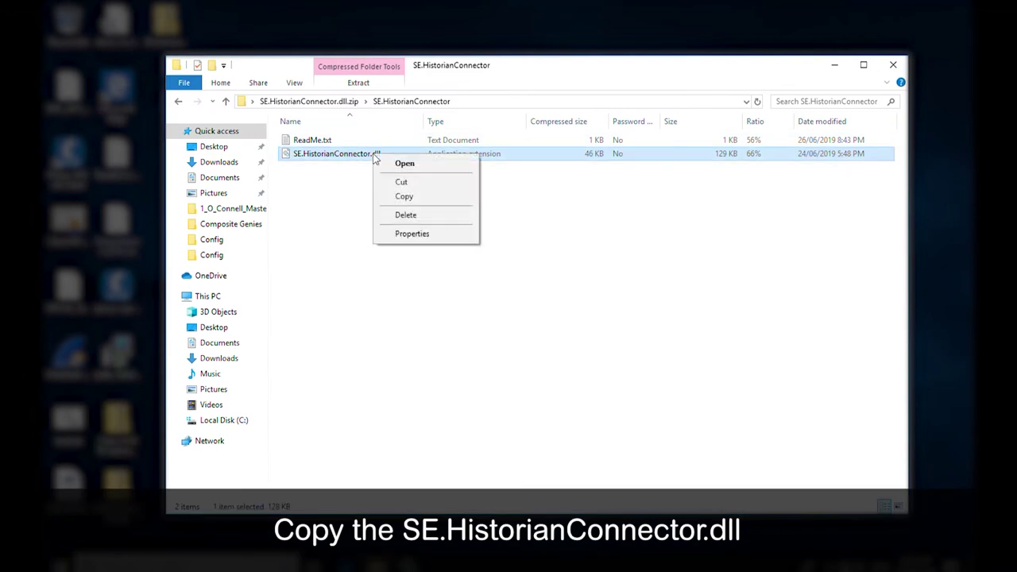
pyautogui.click(424, 199)
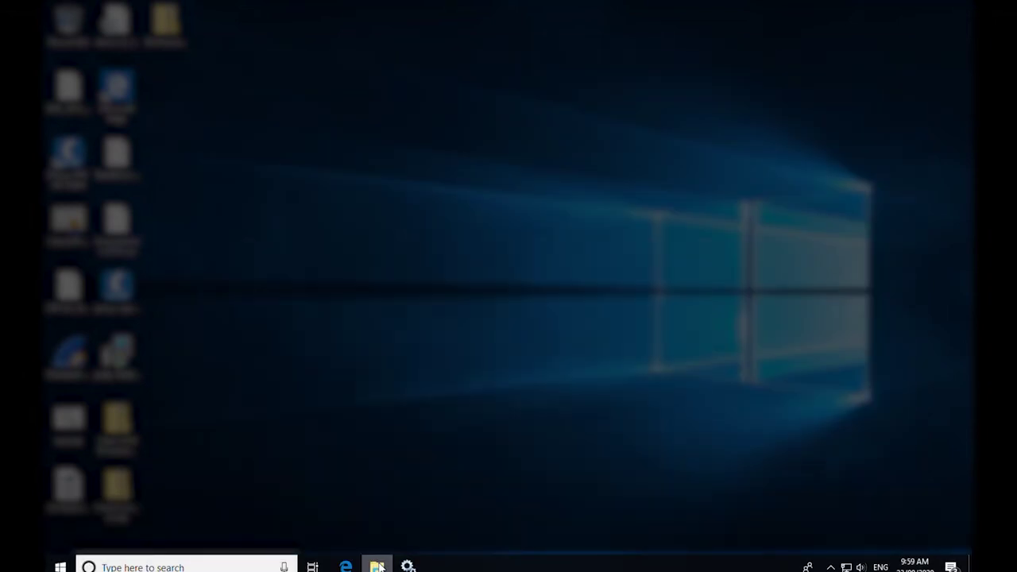
# - Paste it into C:\Program Files (x86)\Wonderware\Citect SCADA Connector, replacing the existing dll with admin permission
pyautogui.rightClick(375, 565)
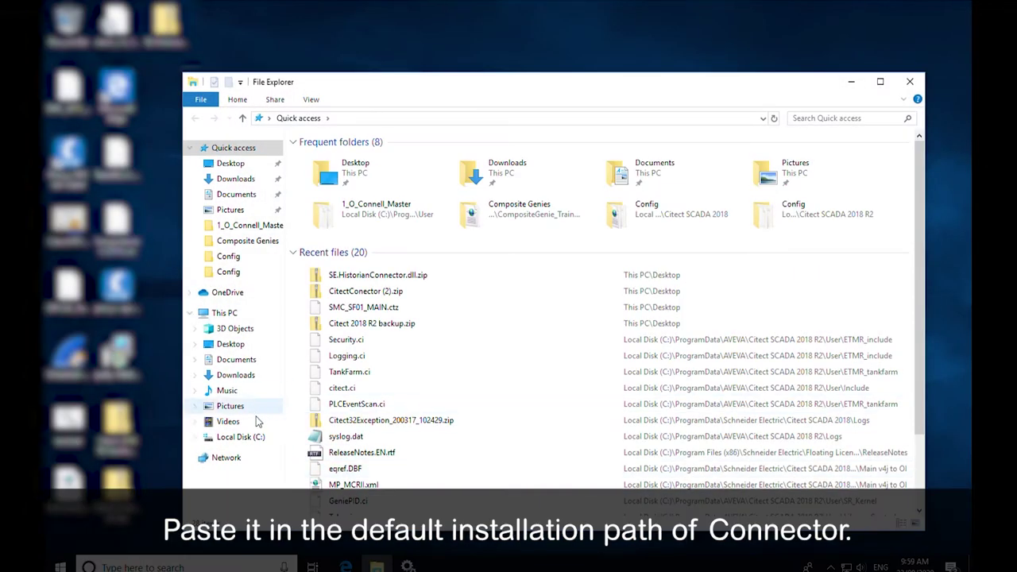
pyautogui.click(241, 437)
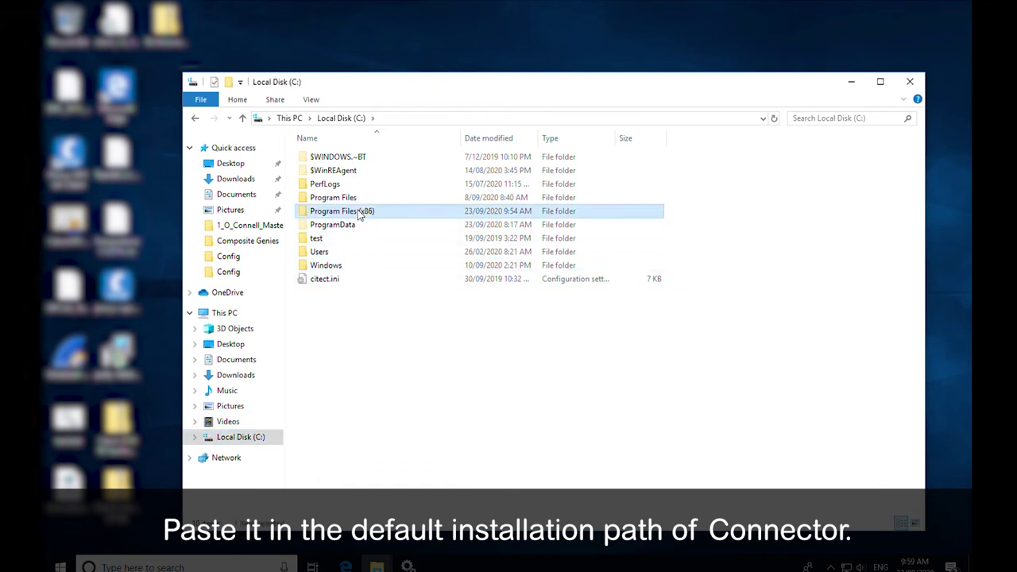
pyautogui.doubleClick(356, 211)
pyautogui.doubleClick(374, 375)
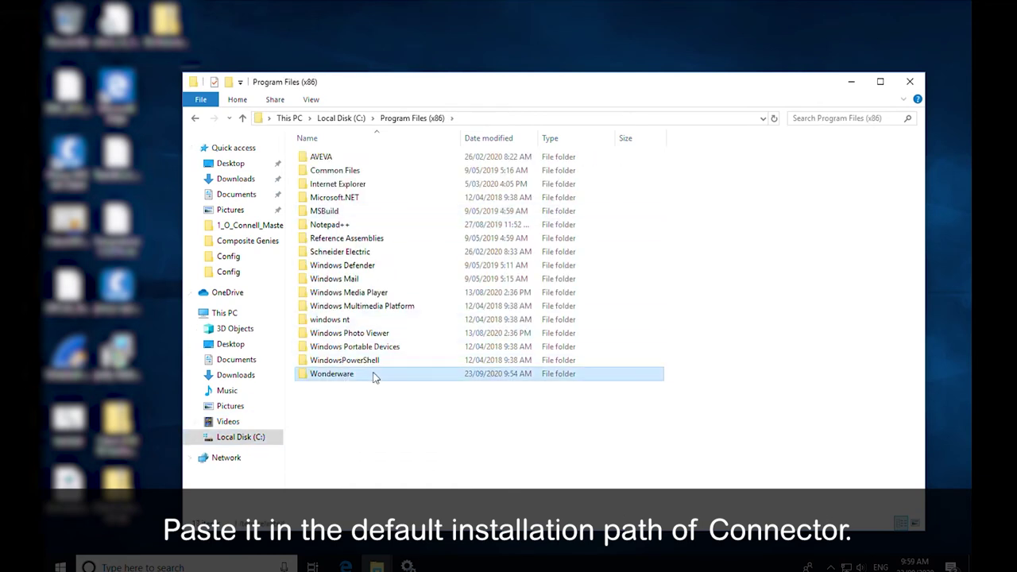
pyautogui.click(408, 162)
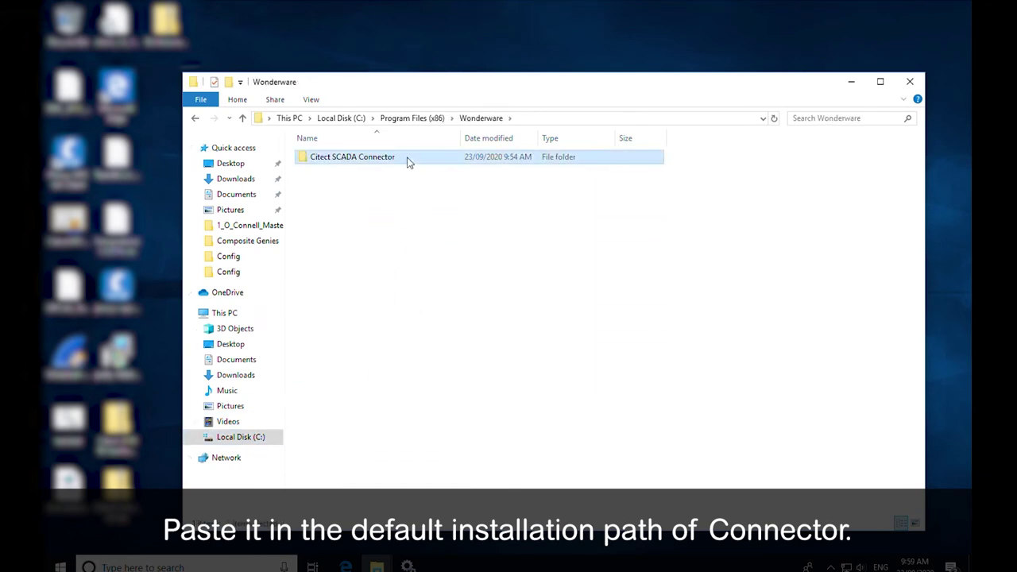
pyautogui.doubleClick(408, 161)
pyautogui.rightClick(710, 258)
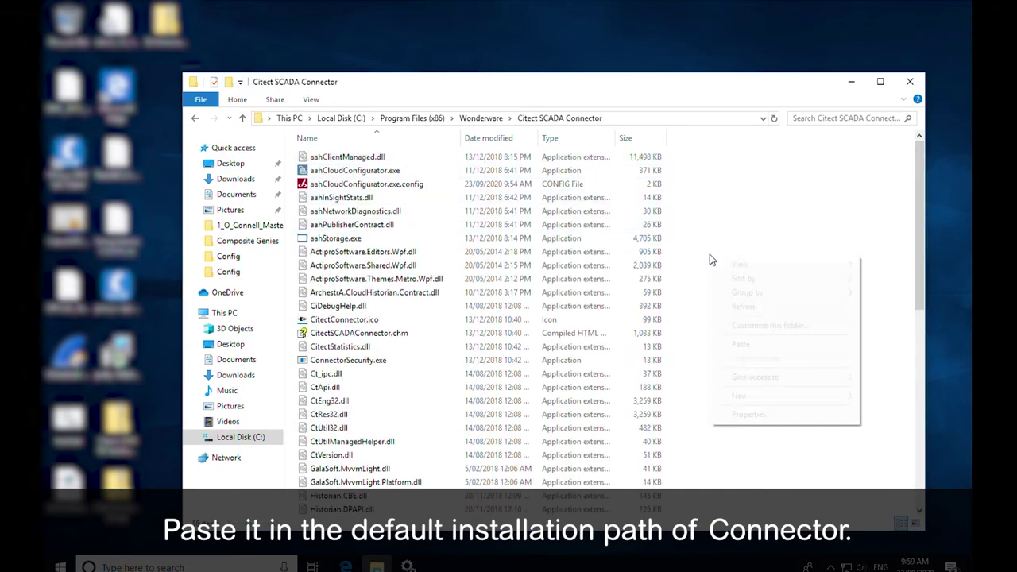
pyautogui.click(762, 347)
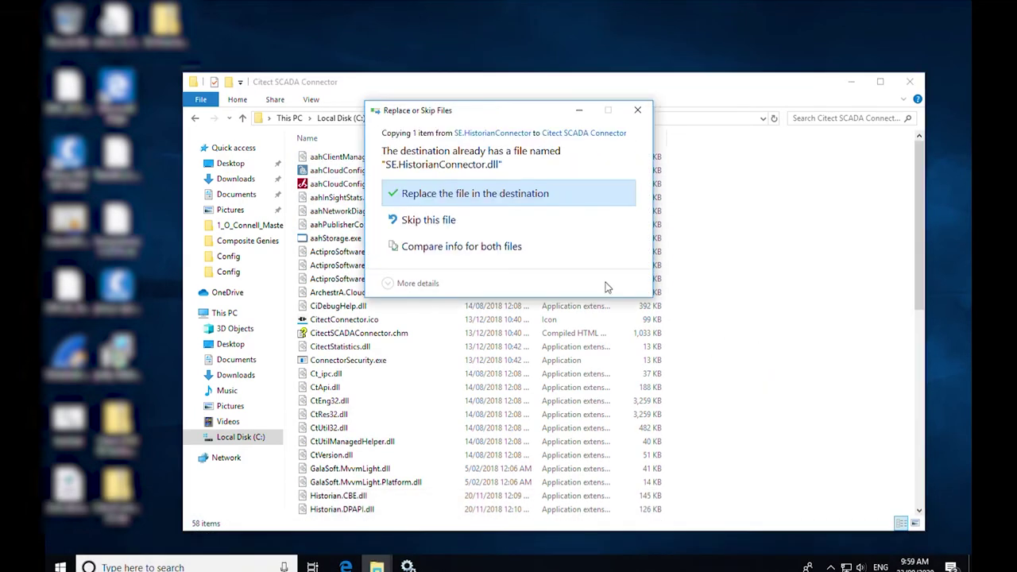
pyautogui.click(524, 198)
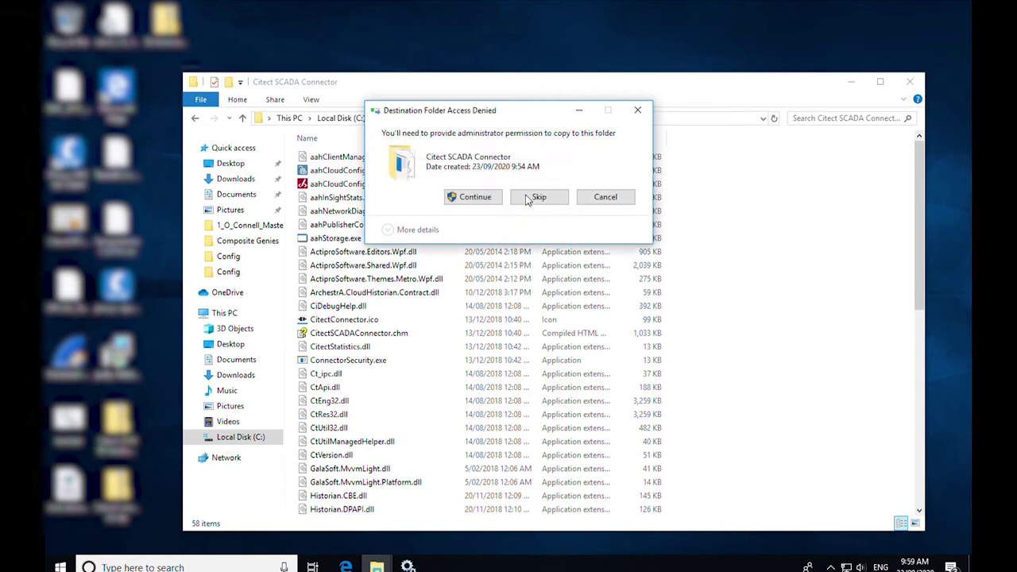
pyautogui.click(480, 201)
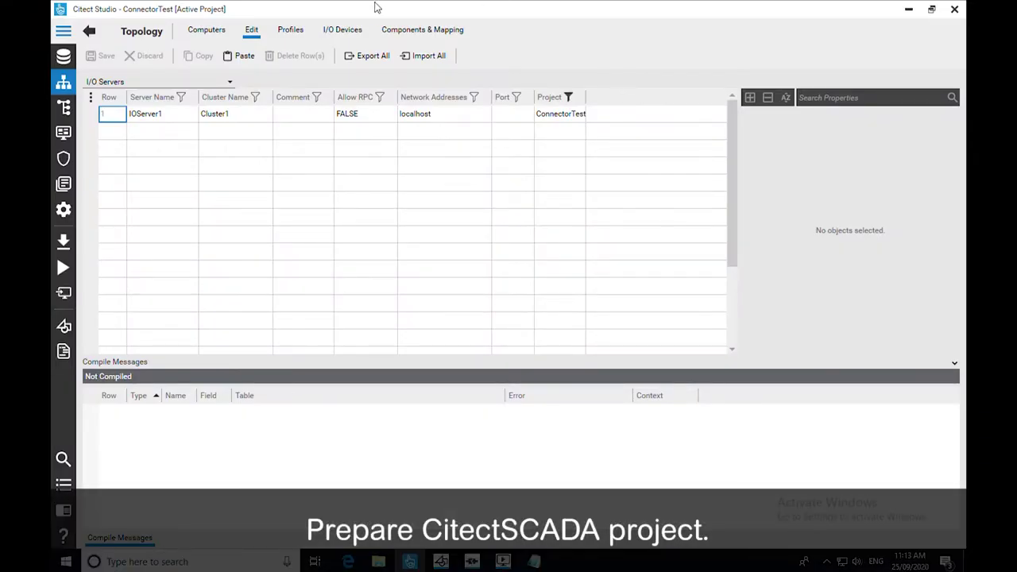
# - Check Historize on the DigTag variable and on the digital and analog alarms in the System Model
pyautogui.click(64, 107)
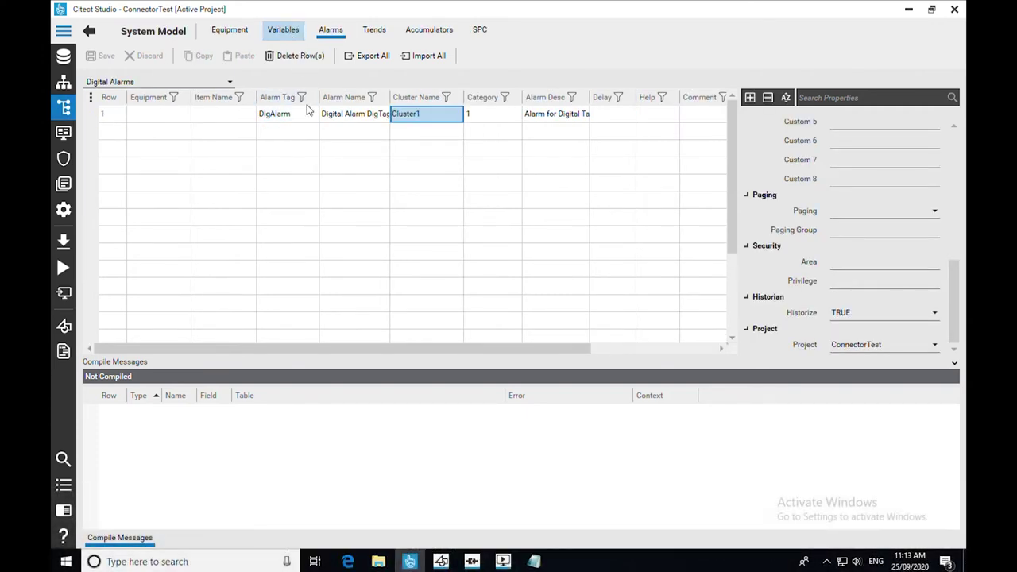
pyautogui.click(288, 32)
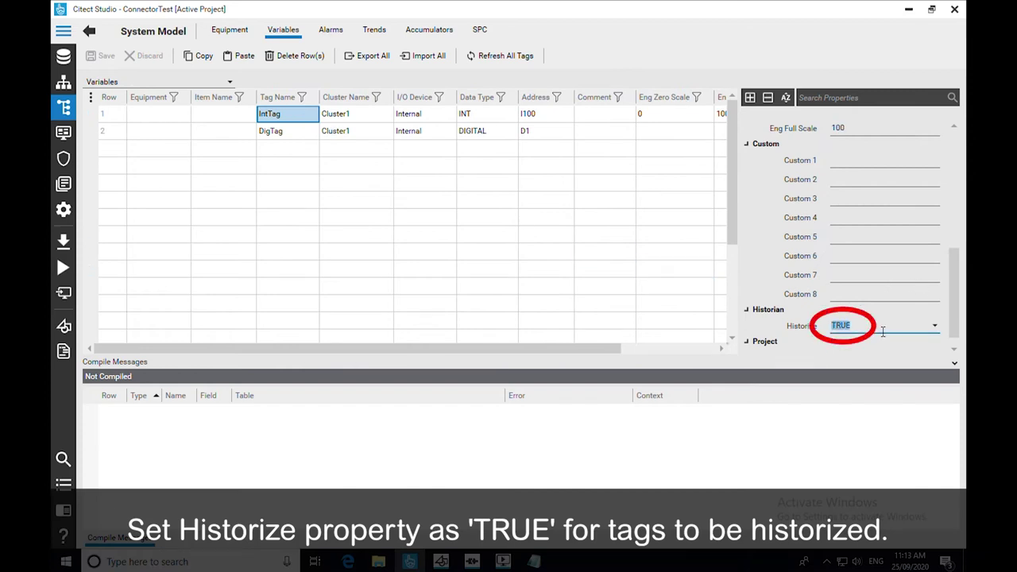
pyautogui.click(300, 134)
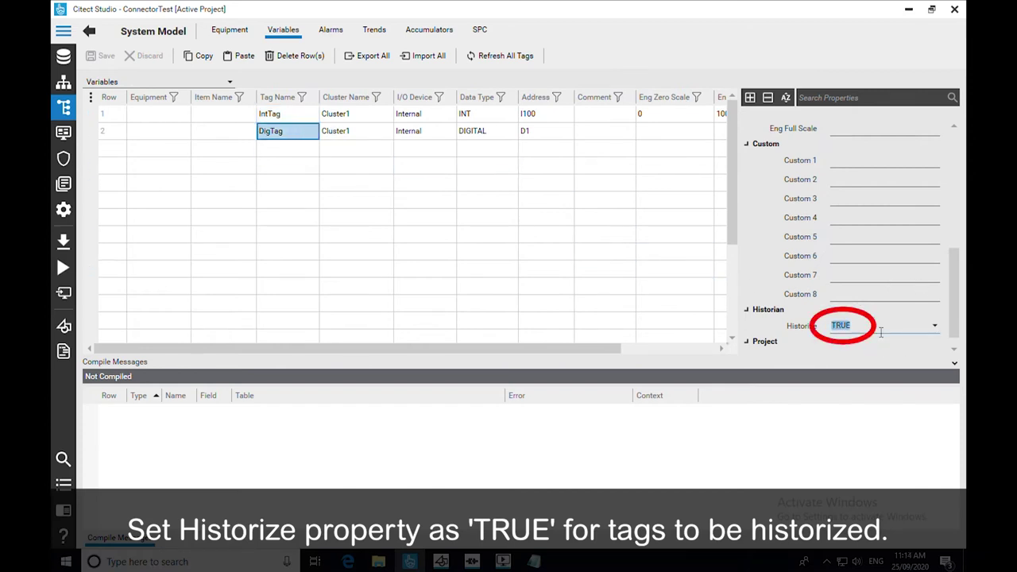
pyautogui.click(340, 32)
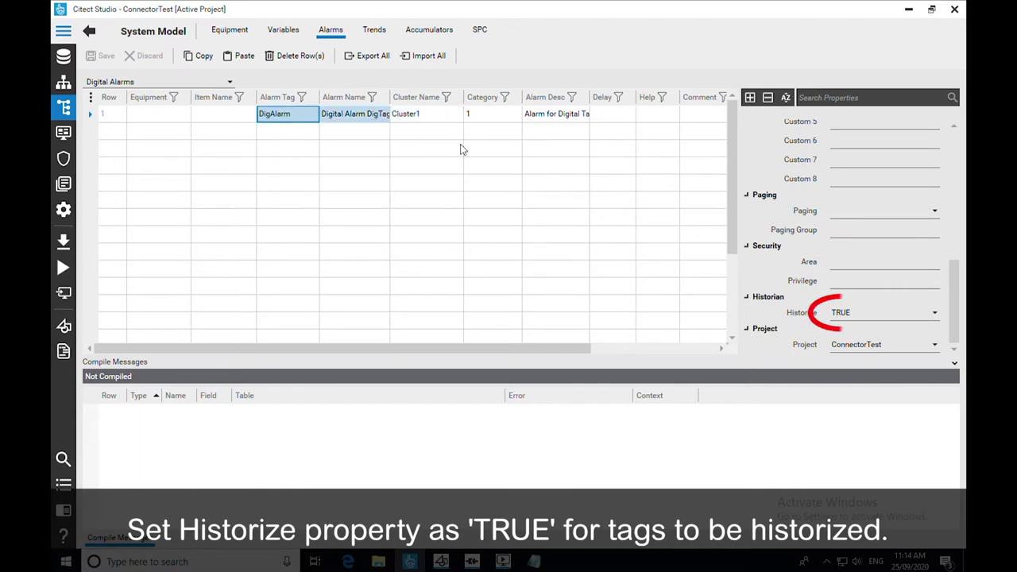
pyautogui.click(221, 82)
pyautogui.click(197, 125)
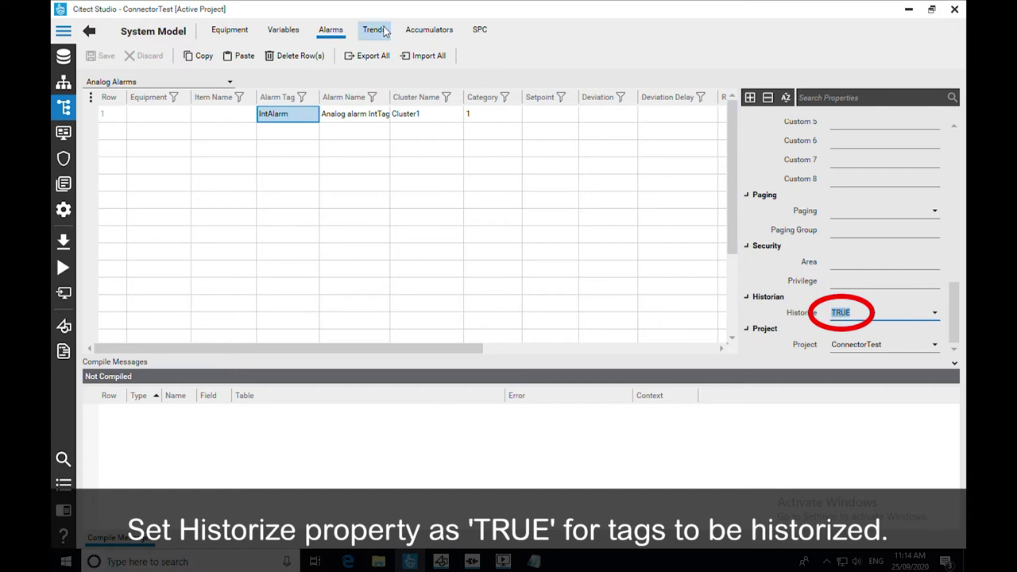
# - Confirm trend tags TrendInt and TrendDig are historized and return to the Projects list
pyautogui.click(374, 29)
pyautogui.click(286, 101)
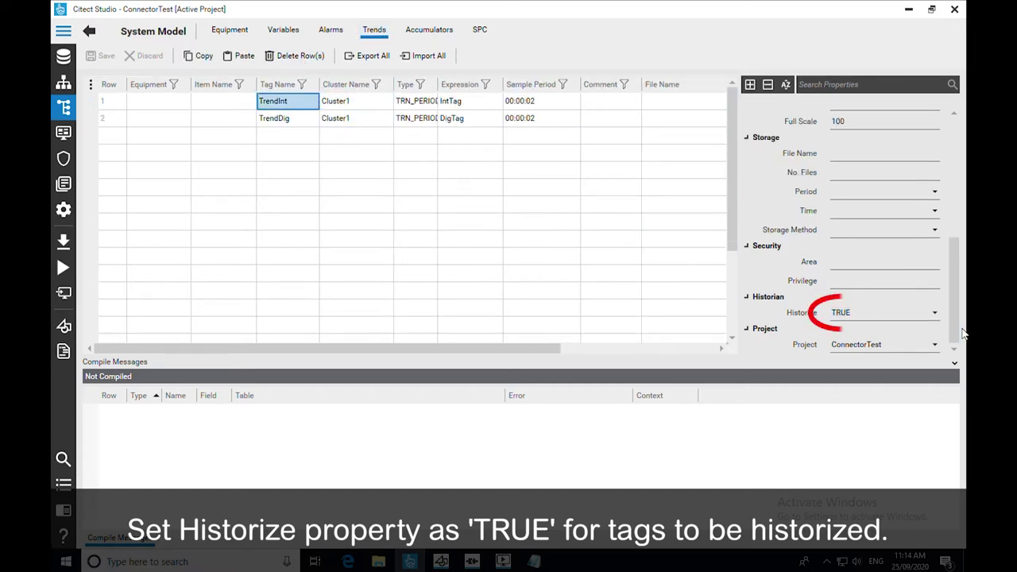
pyautogui.keyDown('shift'); pyautogui.click(306, 119); pyautogui.keyUp('shift')
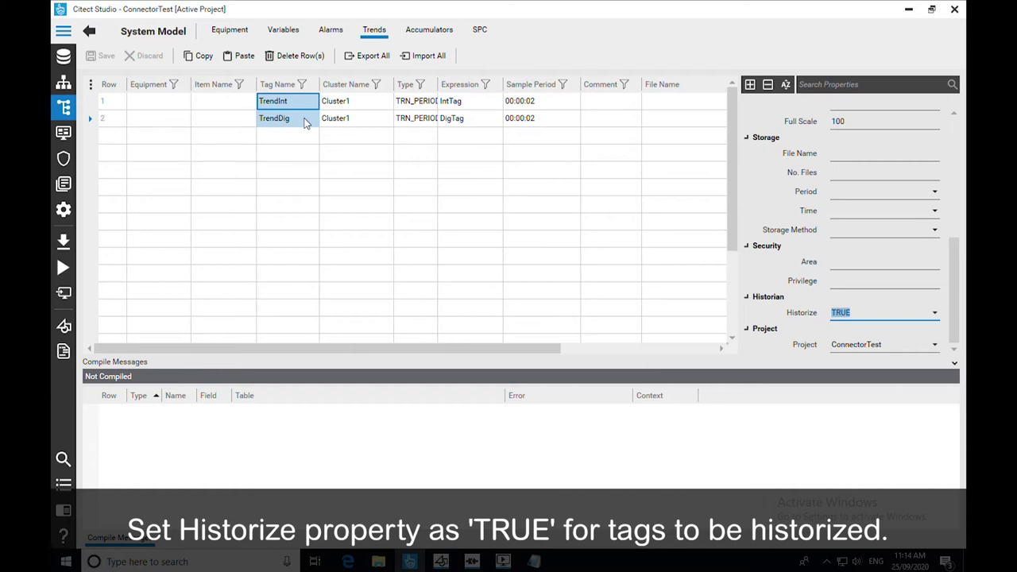
pyautogui.click(306, 121)
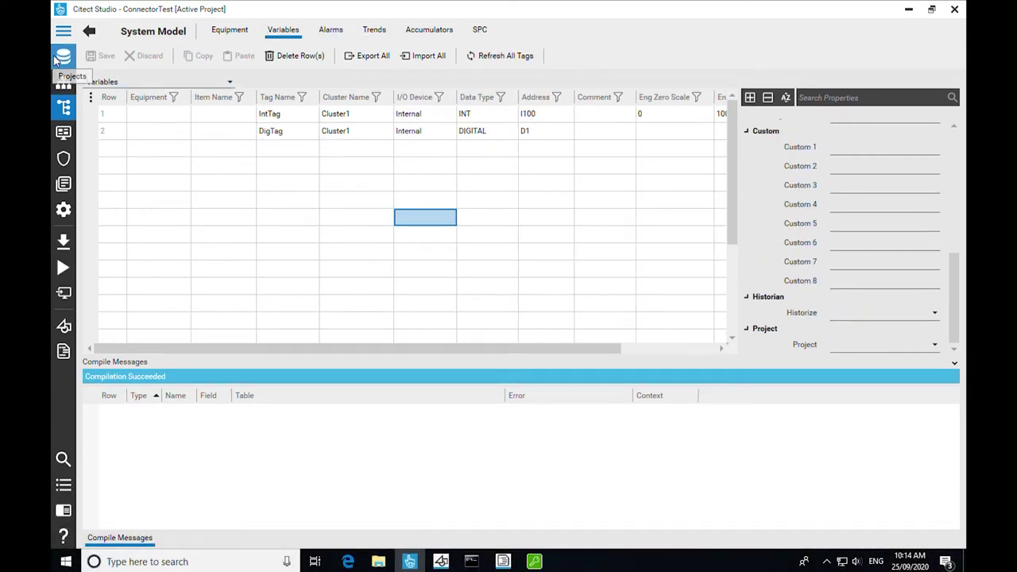
pyautogui.click(64, 57)
# - Run Custom Setup for ConnectorTest as a networked server and control client
pyautogui.click(342, 60)
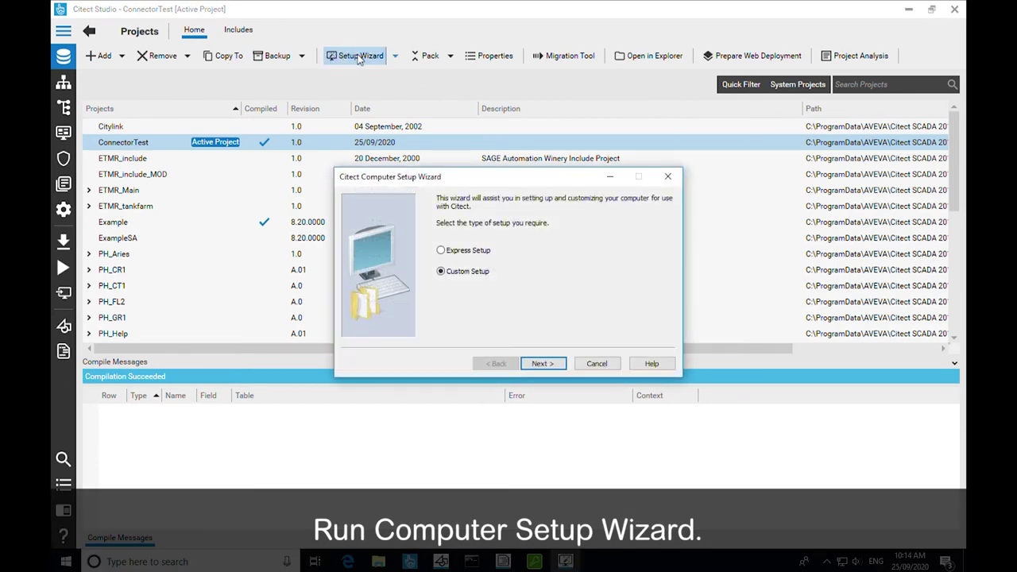
pyautogui.click(560, 364)
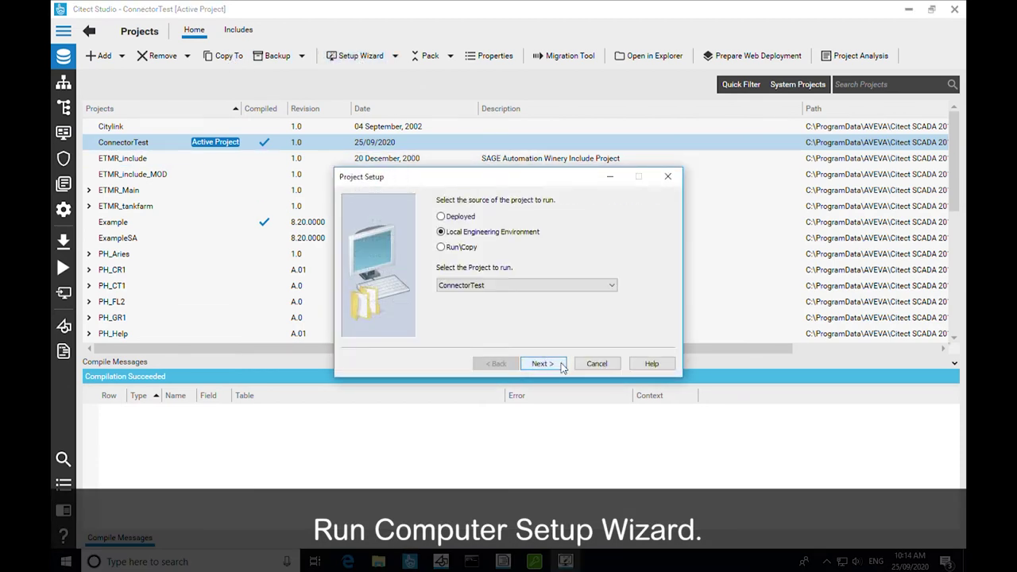
pyautogui.click(543, 364)
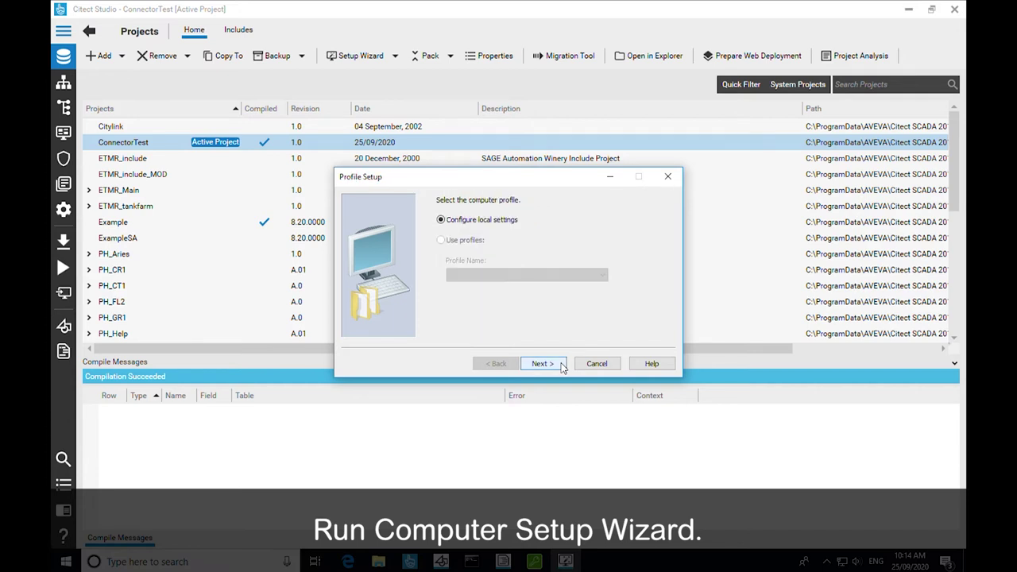
pyautogui.click(560, 364)
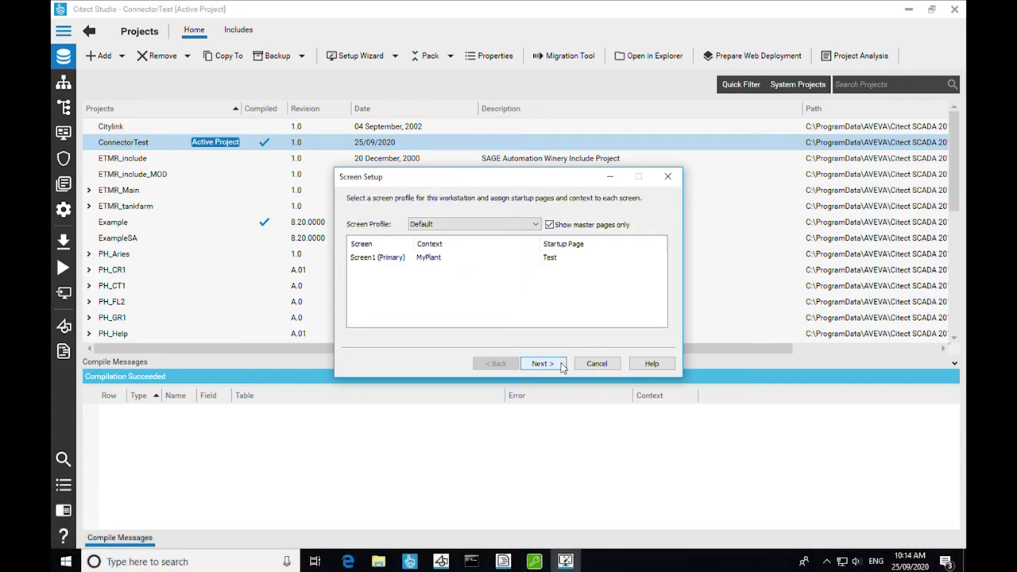
pyautogui.click(561, 364)
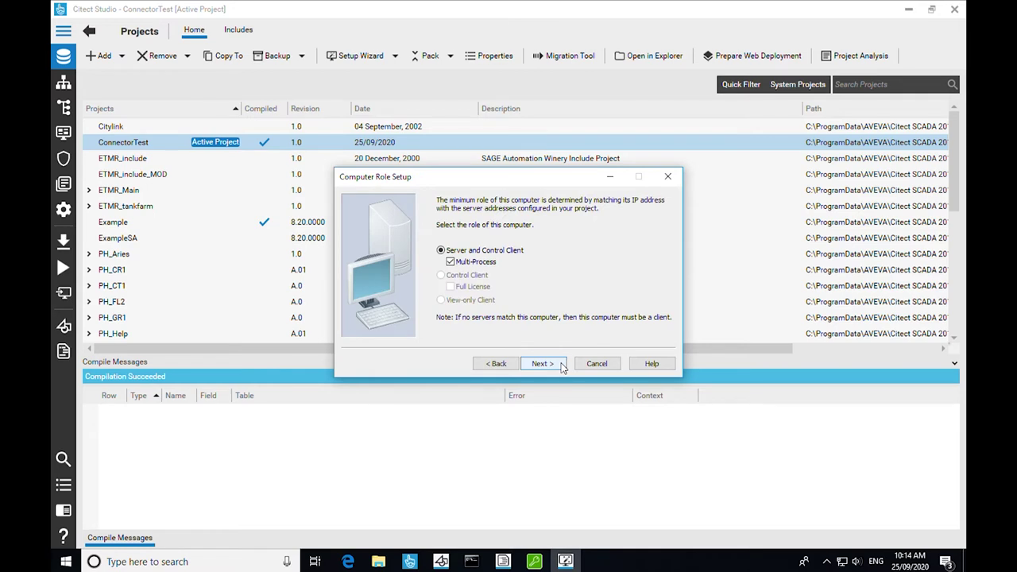
pyautogui.click(560, 364)
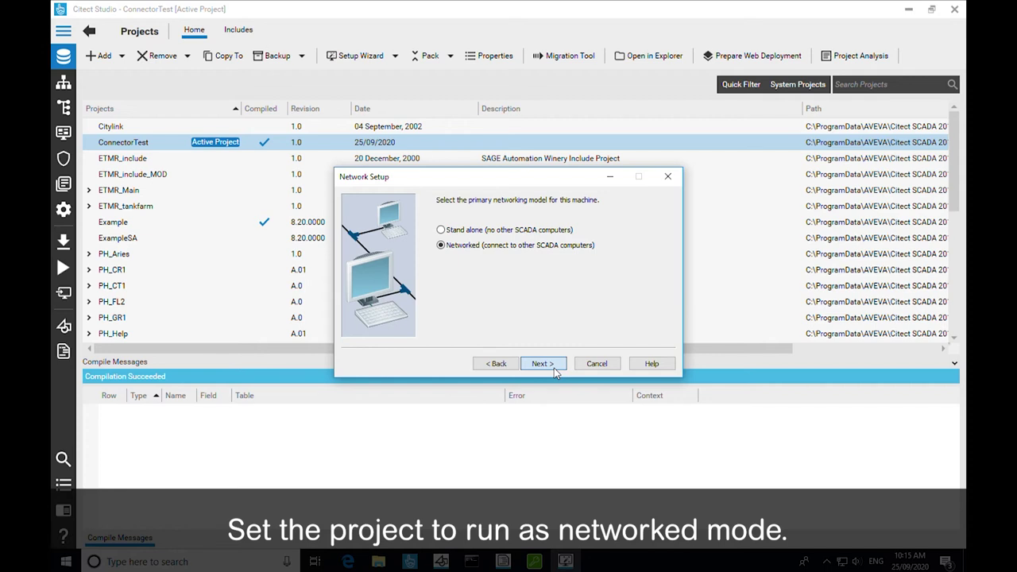
pyautogui.click(556, 368)
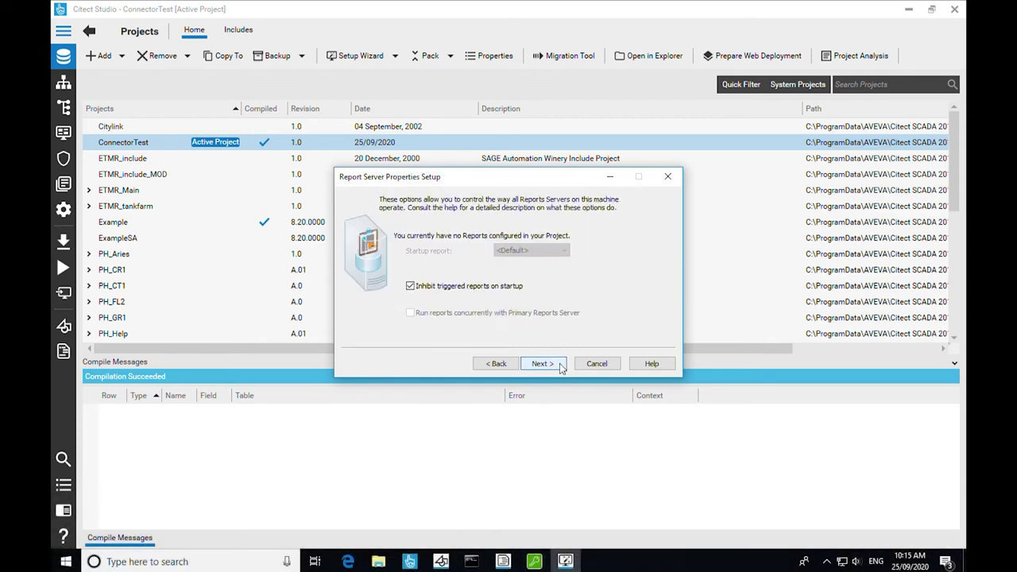
# - Accept default report, trend, CPU, events, startup and cluster settings, keeping the server password and default server user
pyautogui.click(561, 367)
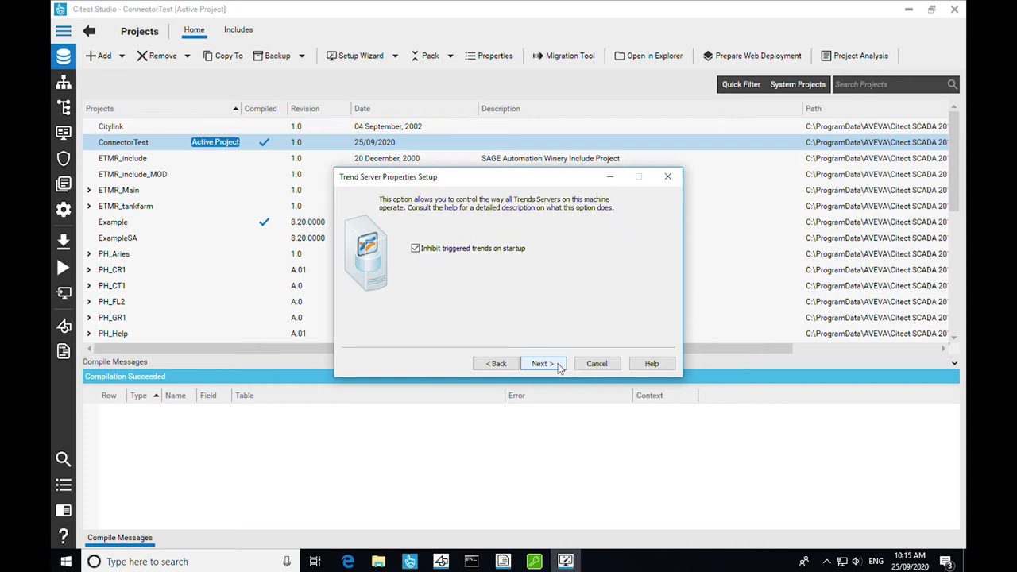
pyautogui.click(560, 368)
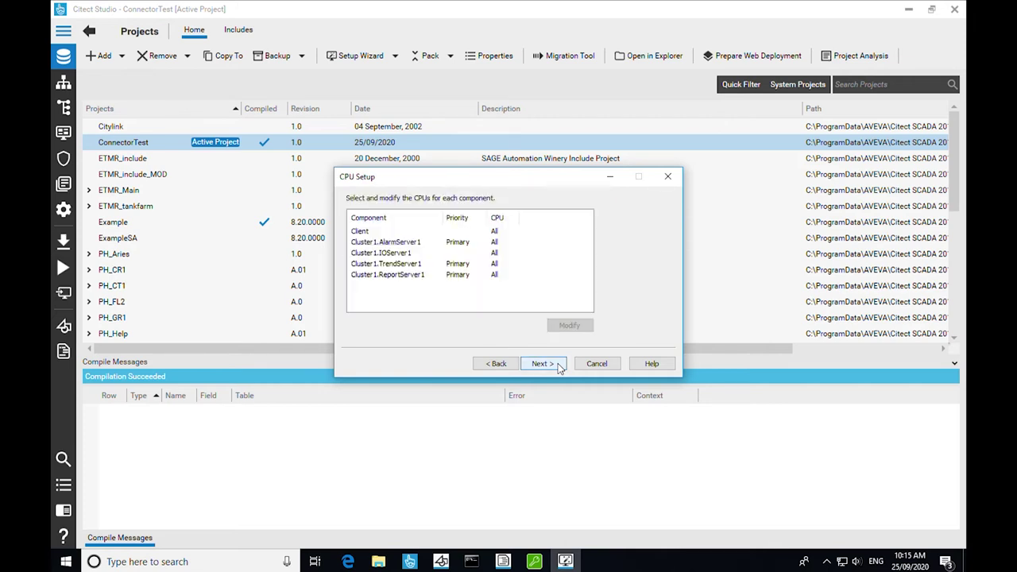
pyautogui.click(560, 367)
pyautogui.click(561, 367)
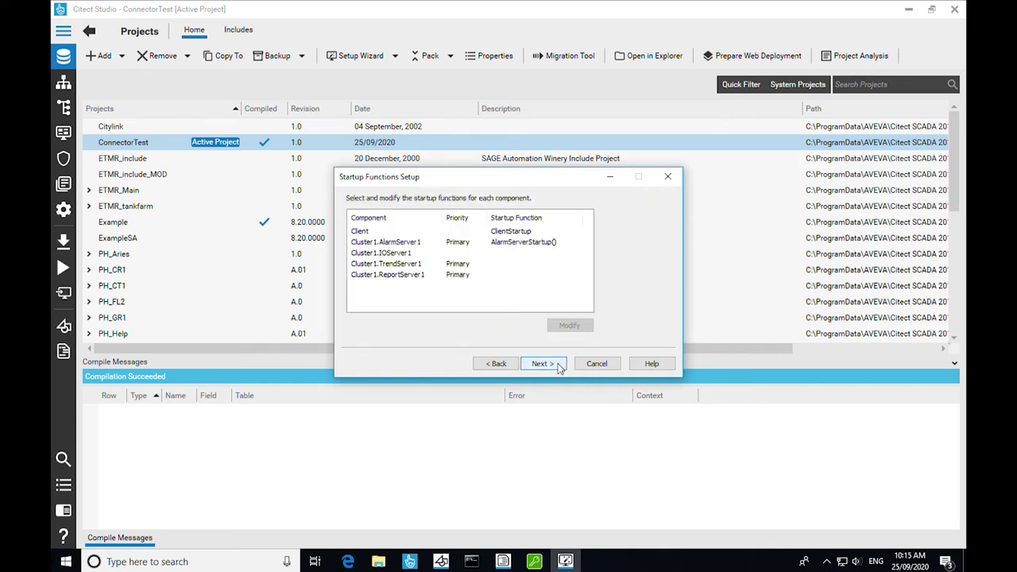
pyautogui.click(560, 367)
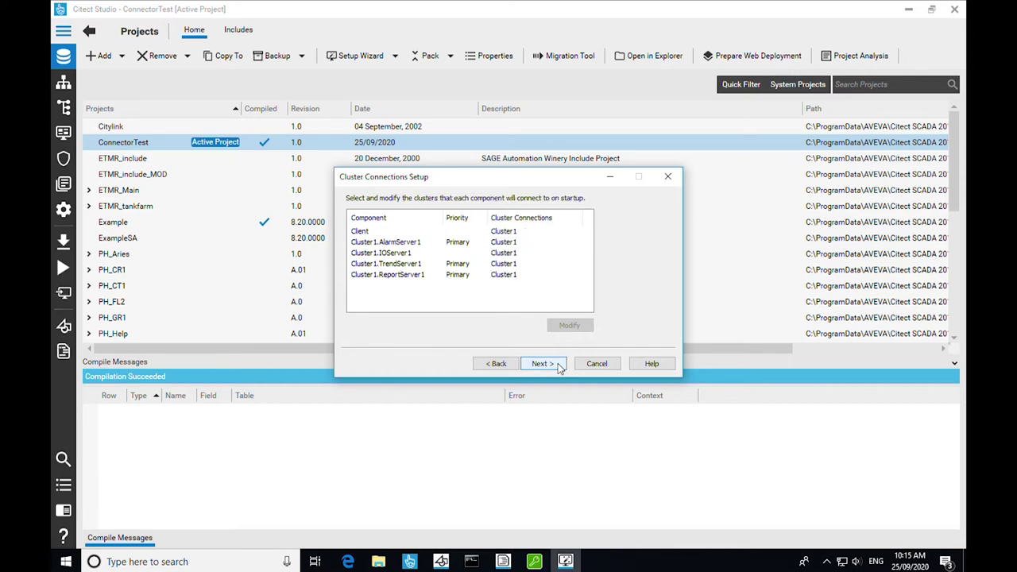
pyautogui.click(561, 367)
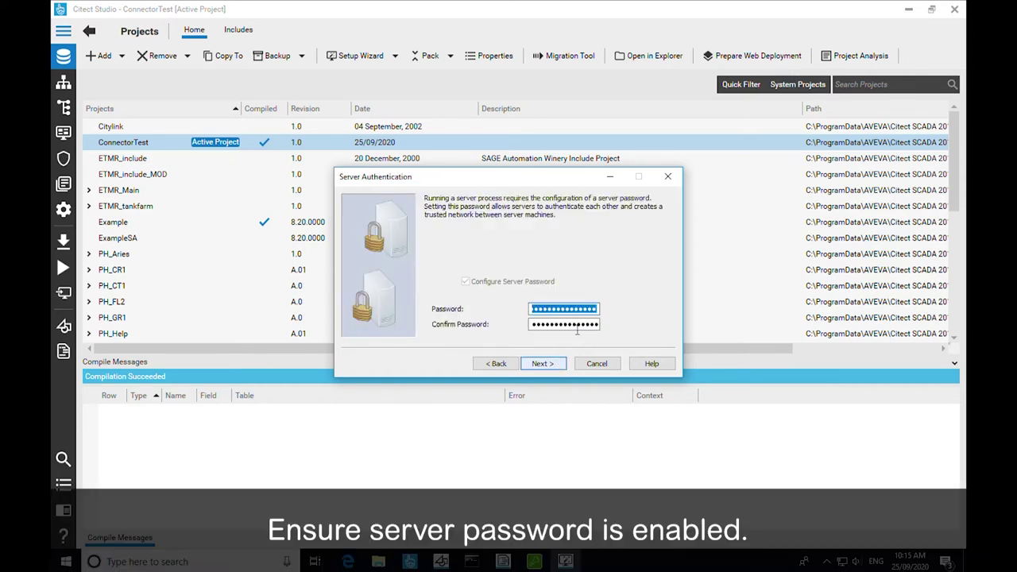
pyautogui.click(559, 366)
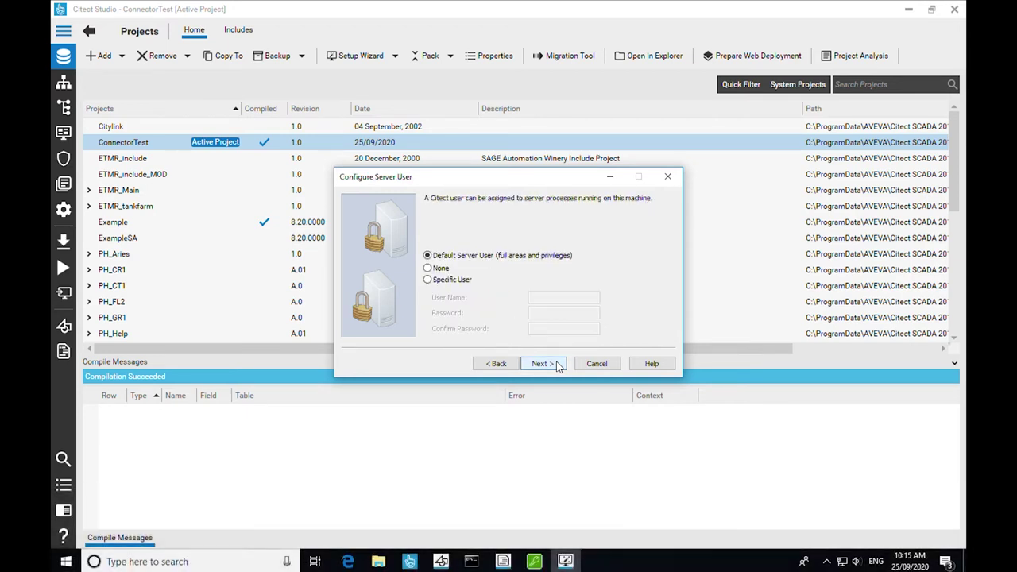
pyautogui.click(559, 365)
# - Pass the security and general option pages with defaults and finish the wizard
pyautogui.click(542, 363)
pyautogui.click(542, 363)
pyautogui.click(542, 363)
pyautogui.click(542, 363)
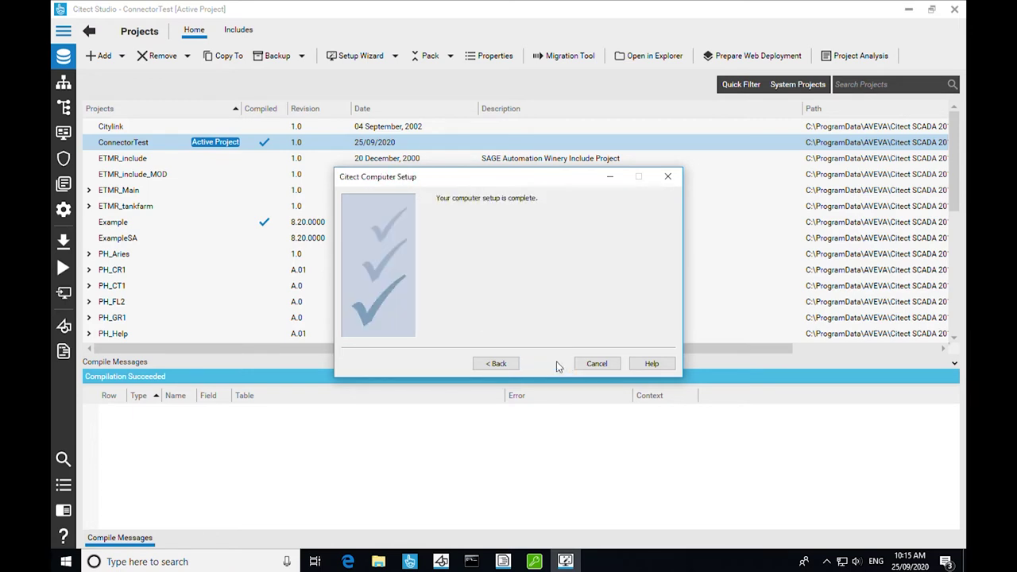
pyautogui.click(543, 364)
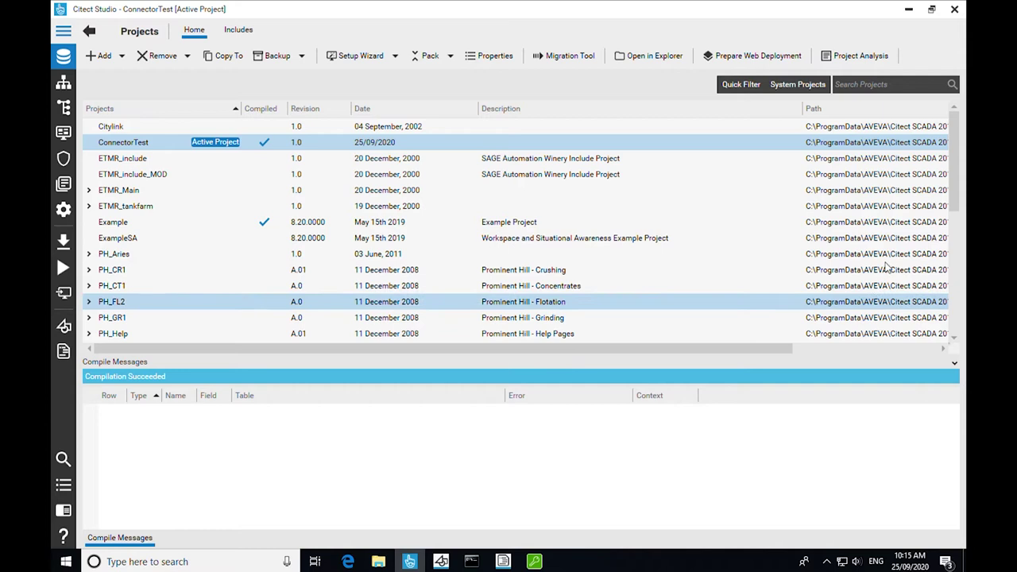
pyautogui.click(395, 56)
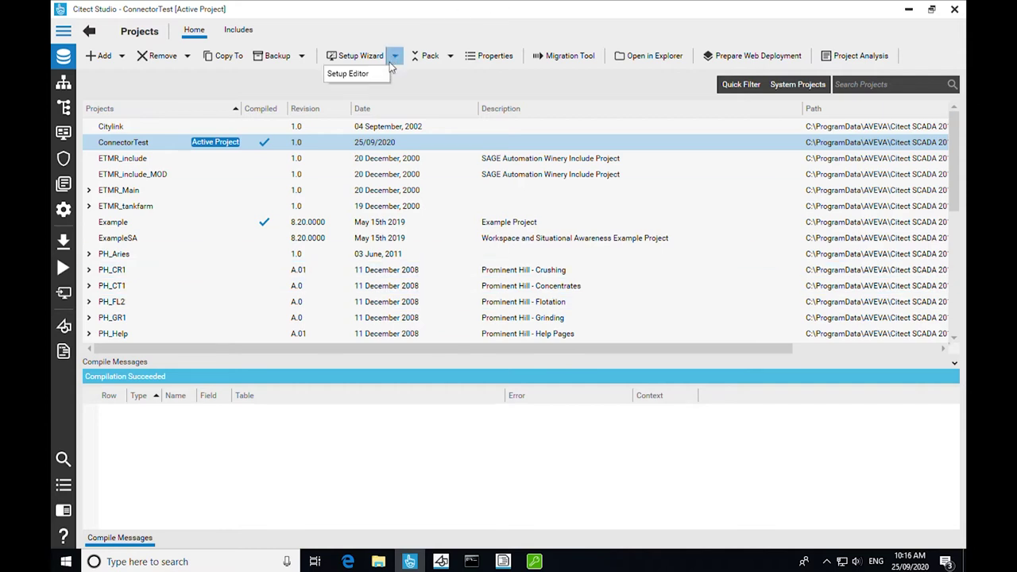
# - Add parameter Remote = 1 under section CtAPI in the Computer Setup Editor
pyautogui.click(368, 75)
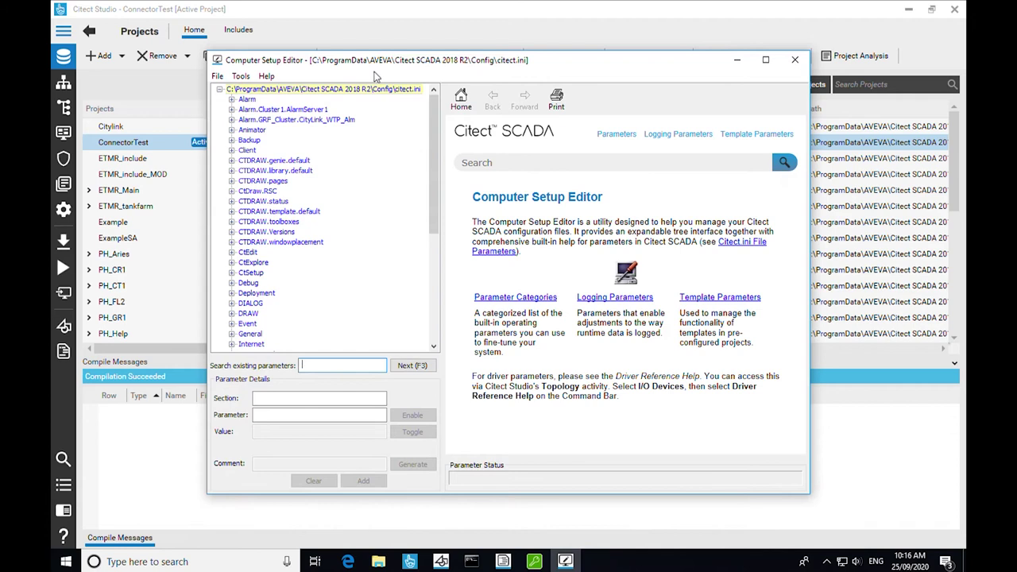
pyautogui.click(318, 398)
pyautogui.write('ctap')
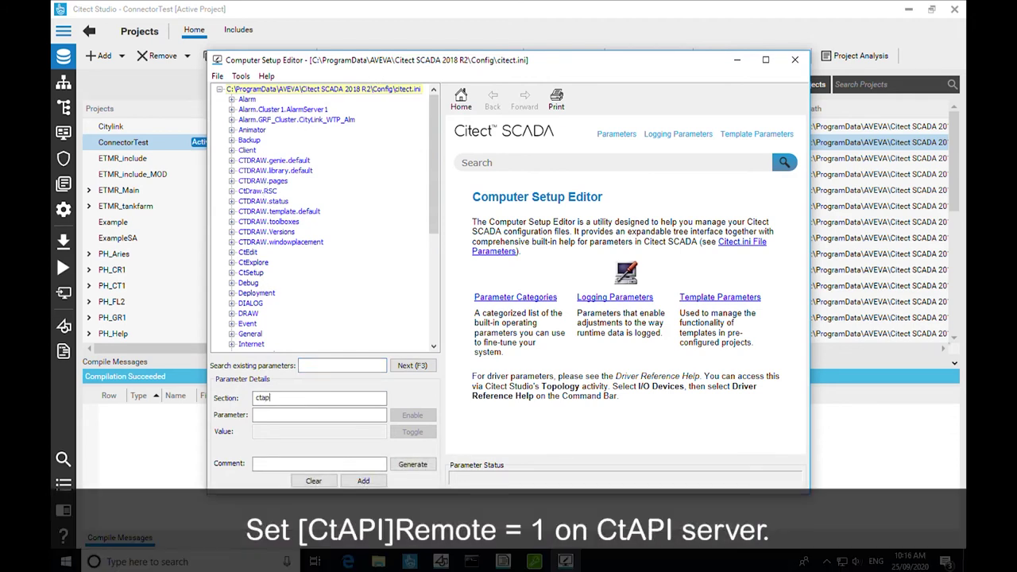
pyautogui.write('i')
pyautogui.press('Tab')
pyautogui.write('Remote')
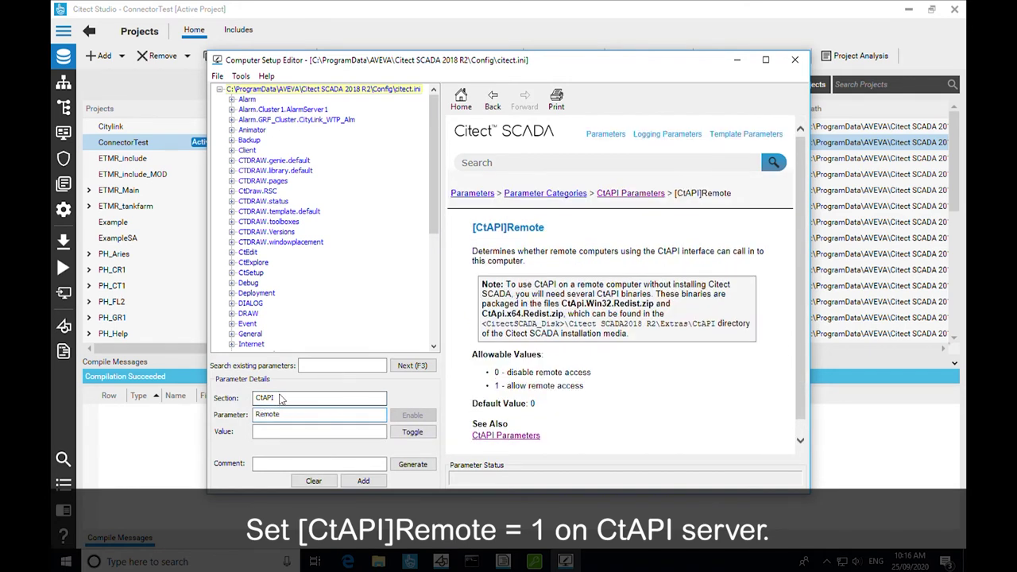
pyautogui.write('1')
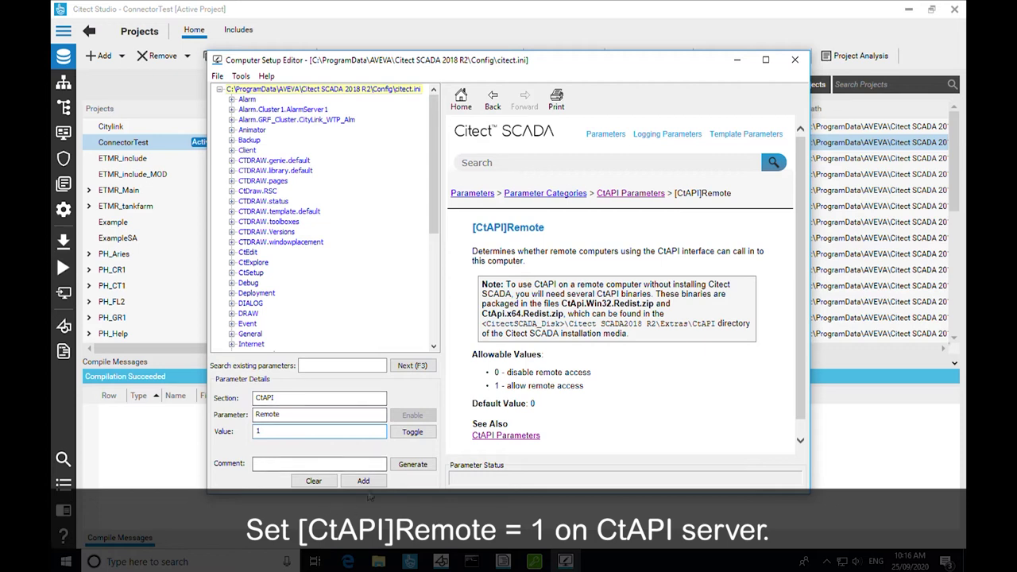
pyautogui.click(379, 484)
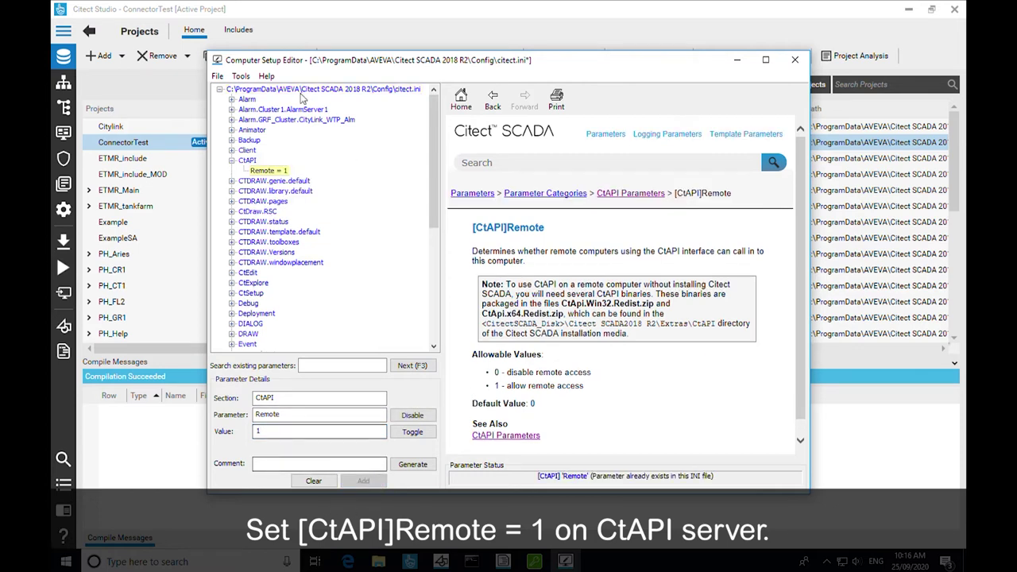
# - Save citect.ini and dismiss the saved confirmation
pyautogui.click(218, 75)
pyautogui.click(241, 75)
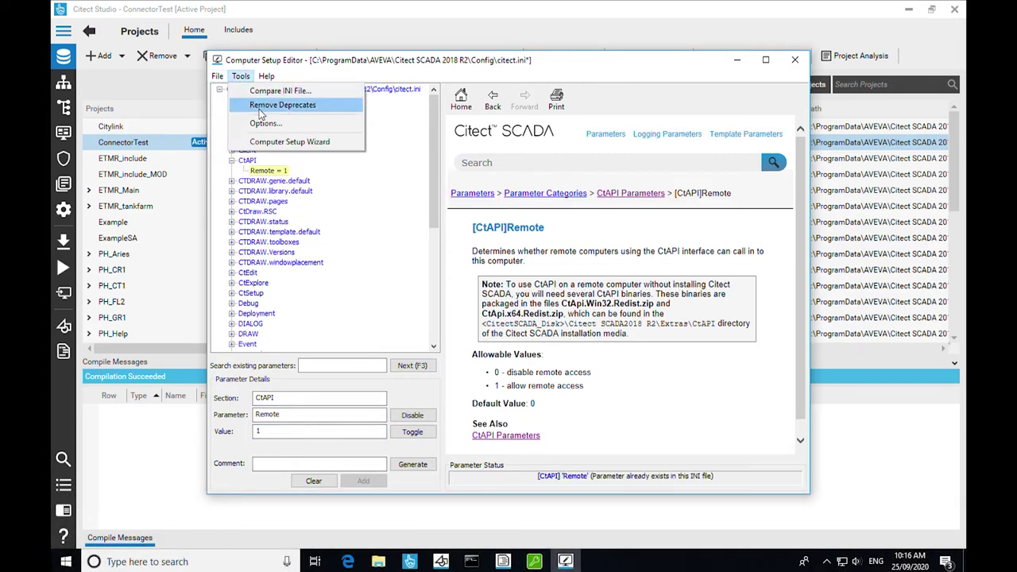
pyautogui.moveTo(218, 75)
pyautogui.click(256, 186)
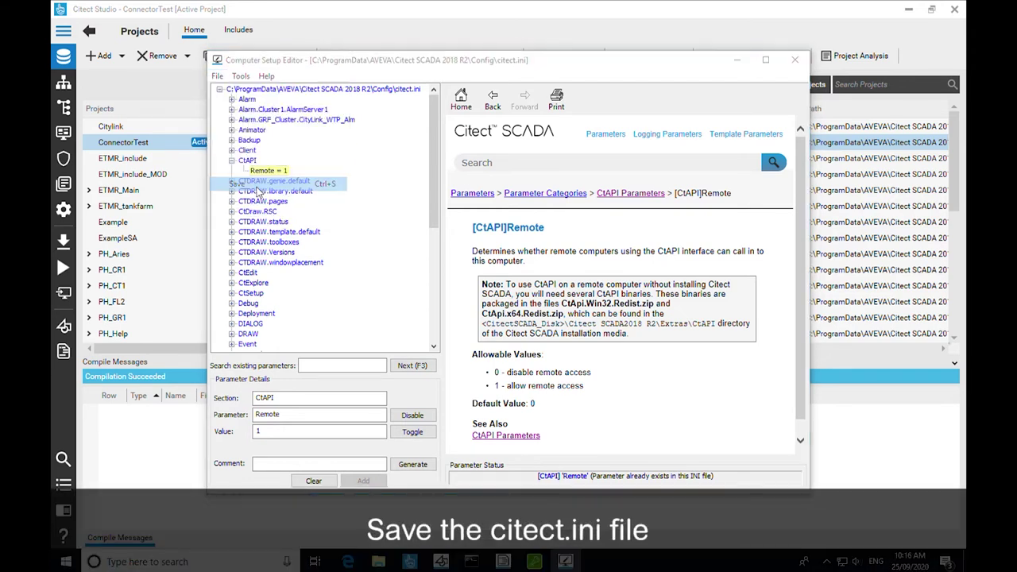
pyautogui.click(592, 308)
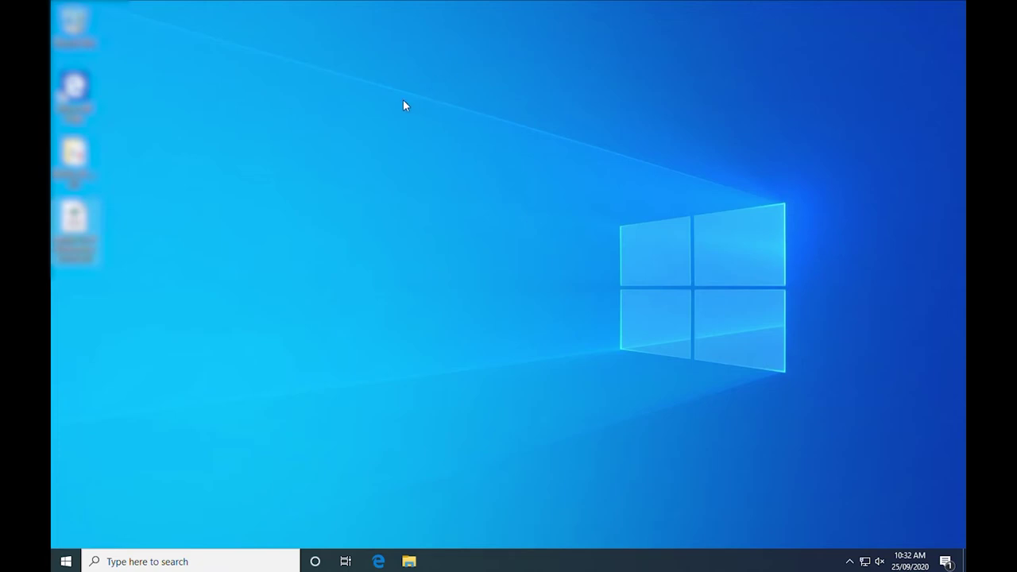
# - Launch AVEVA Configurator as administrator from the AVEVA program group
pyautogui.click(66, 564)
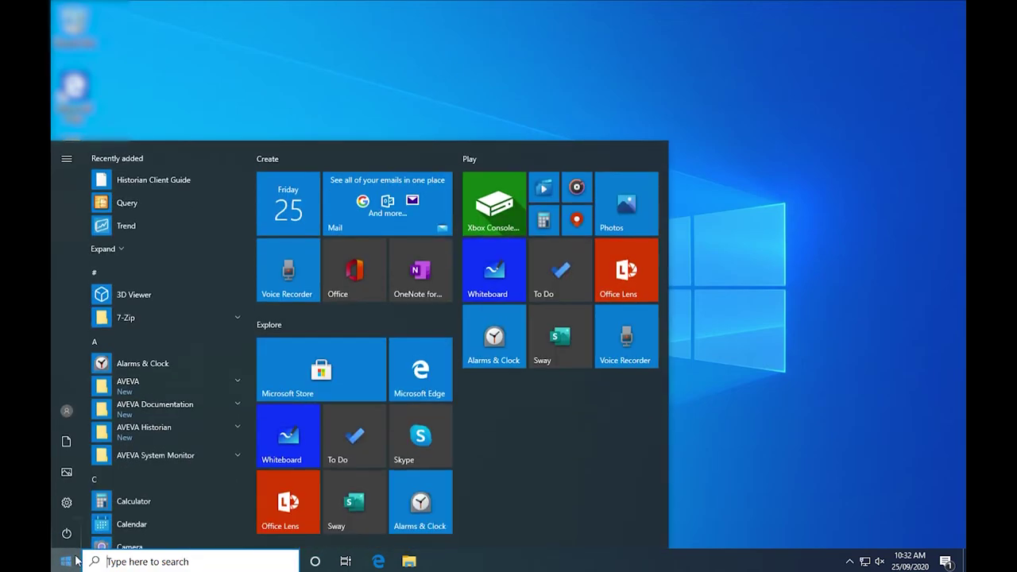
pyautogui.click(166, 381)
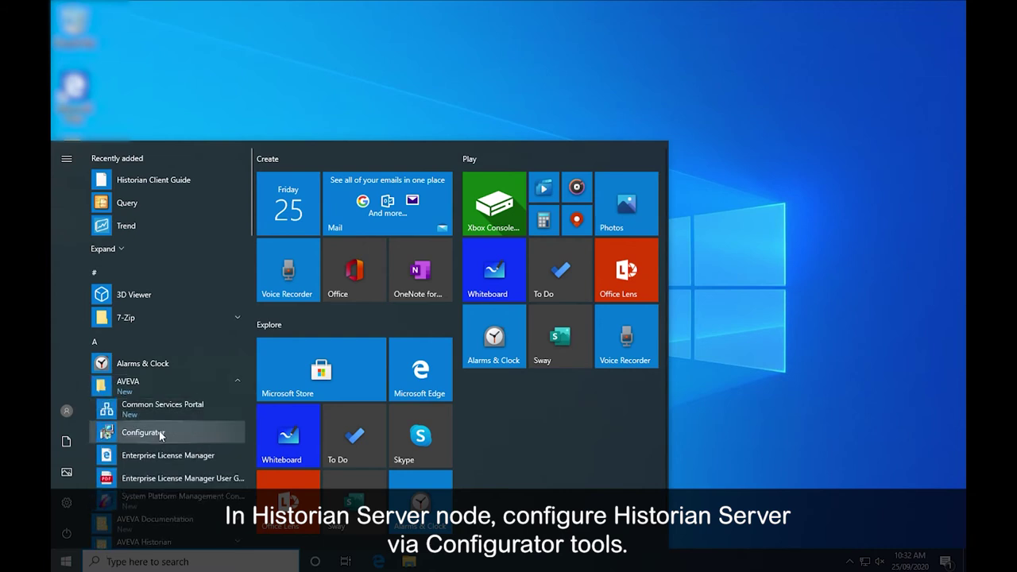
pyautogui.click(158, 431)
pyautogui.click(466, 377)
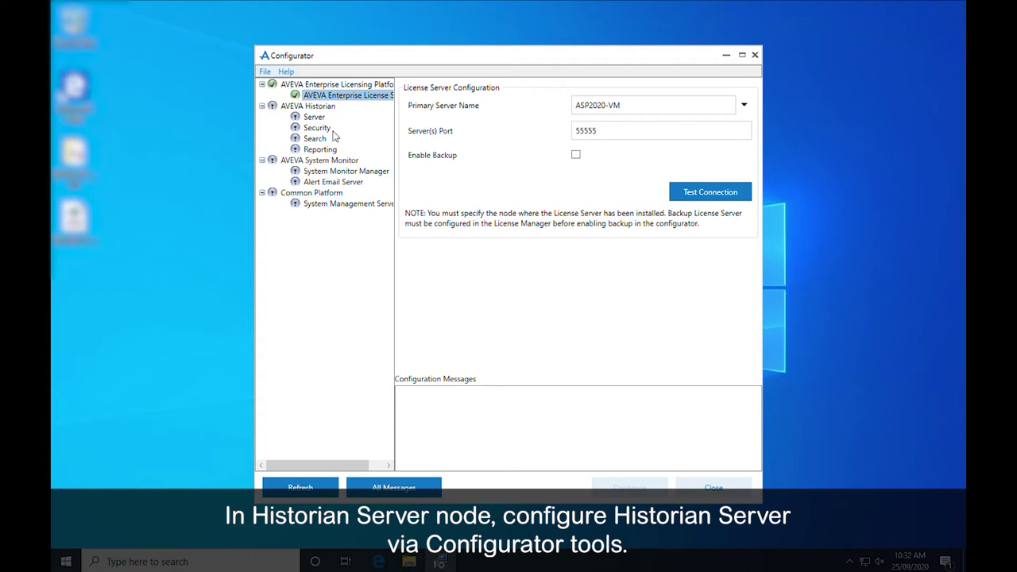
# - Configure the Historian Server and bring up the Historian Security settings
pyautogui.click(319, 118)
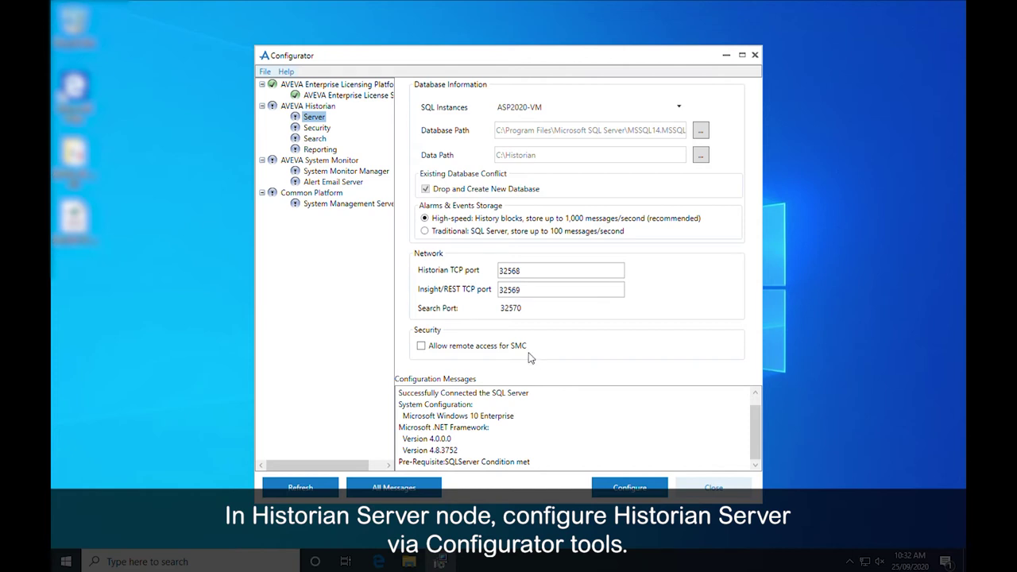
pyautogui.click(648, 487)
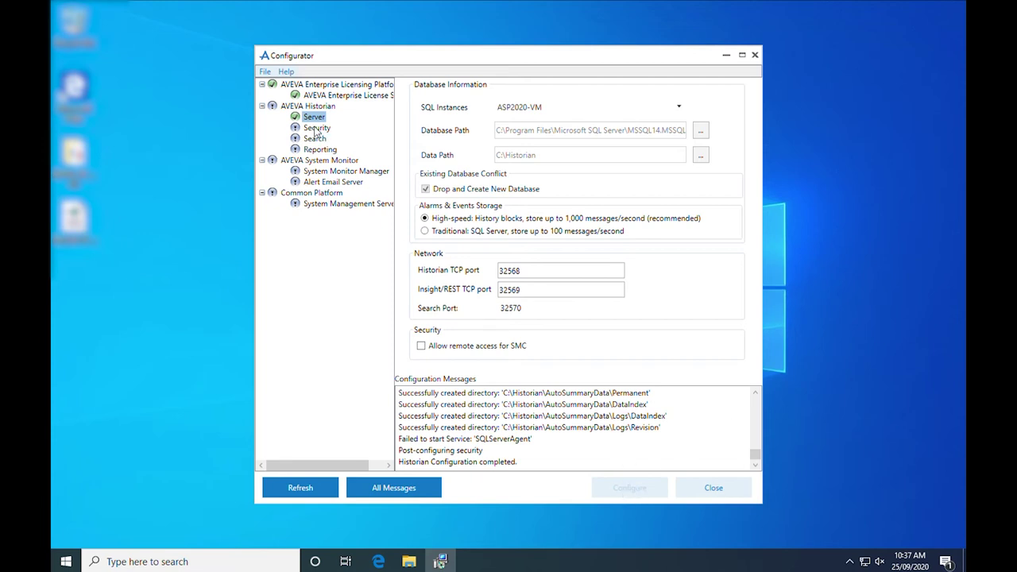
pyautogui.click(318, 128)
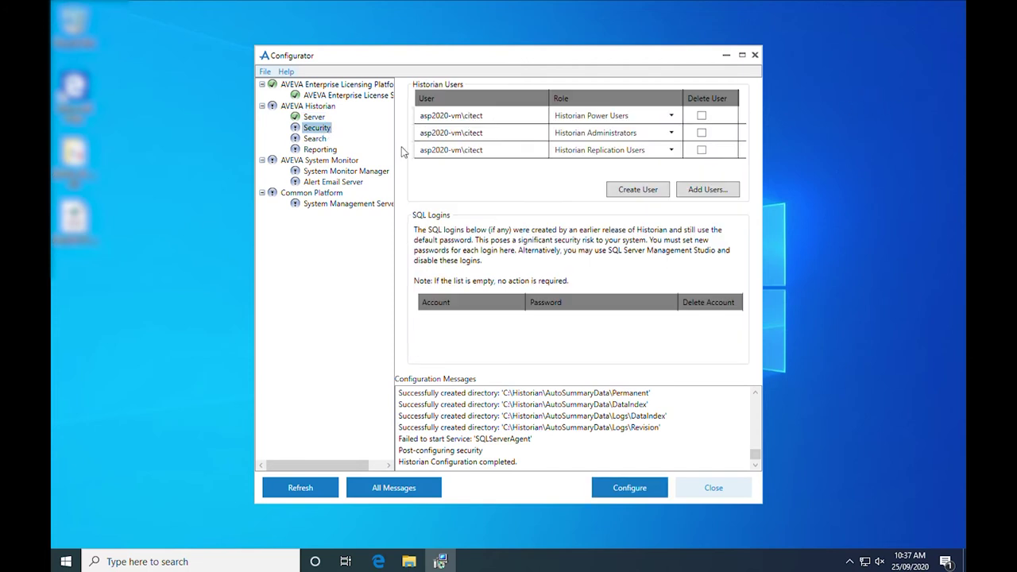
# - Apply the Historian Security and Search configurations
pyautogui.click(661, 487)
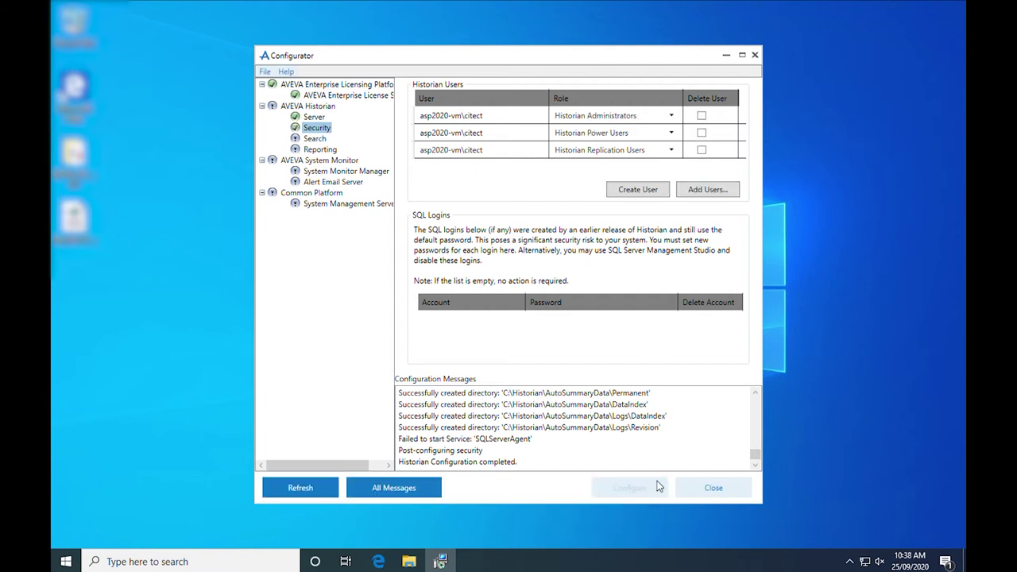
pyautogui.click(315, 139)
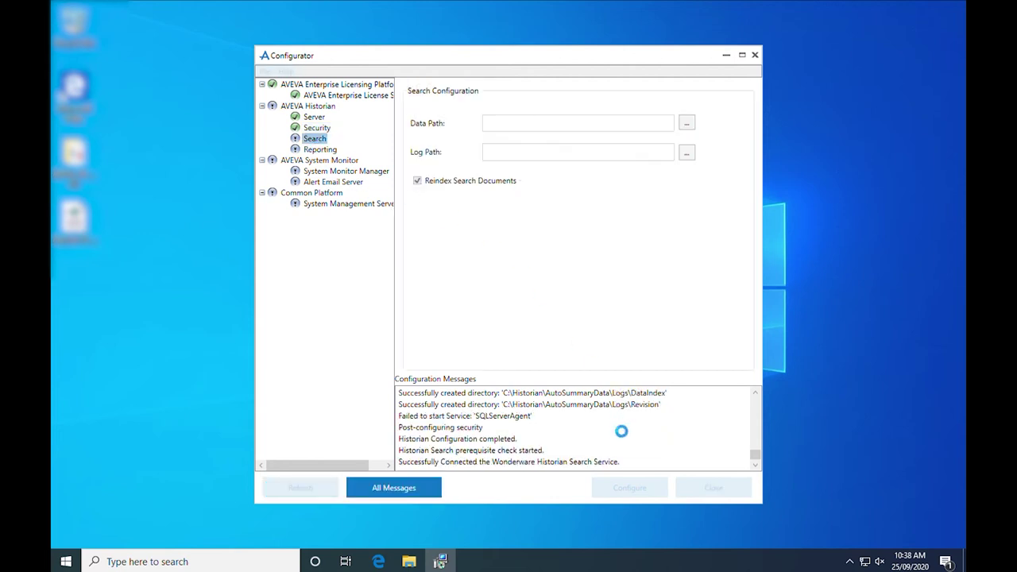
pyautogui.click(658, 491)
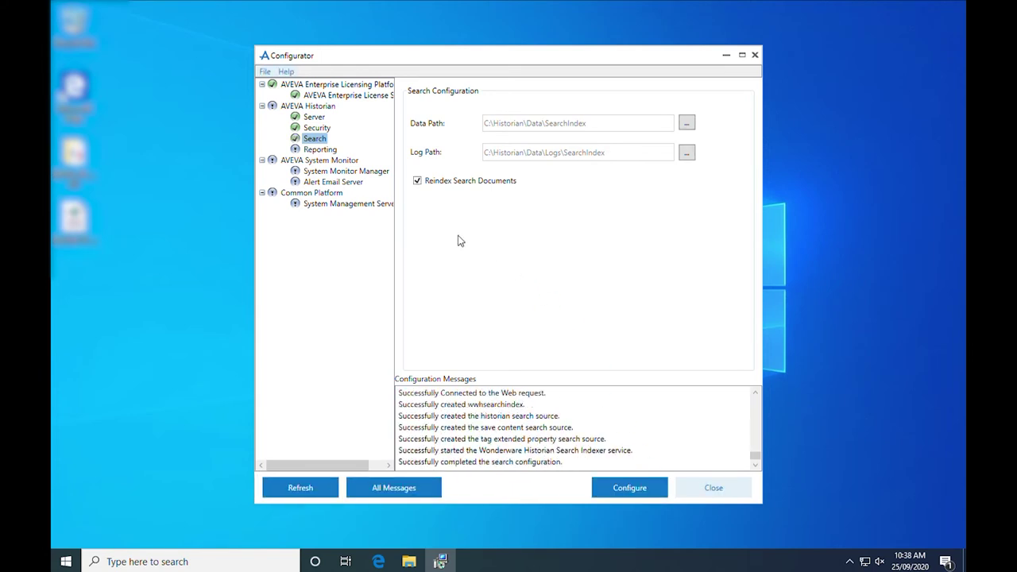
# - Close the Configurator, exiting without configuring Reporting
pyautogui.click(331, 151)
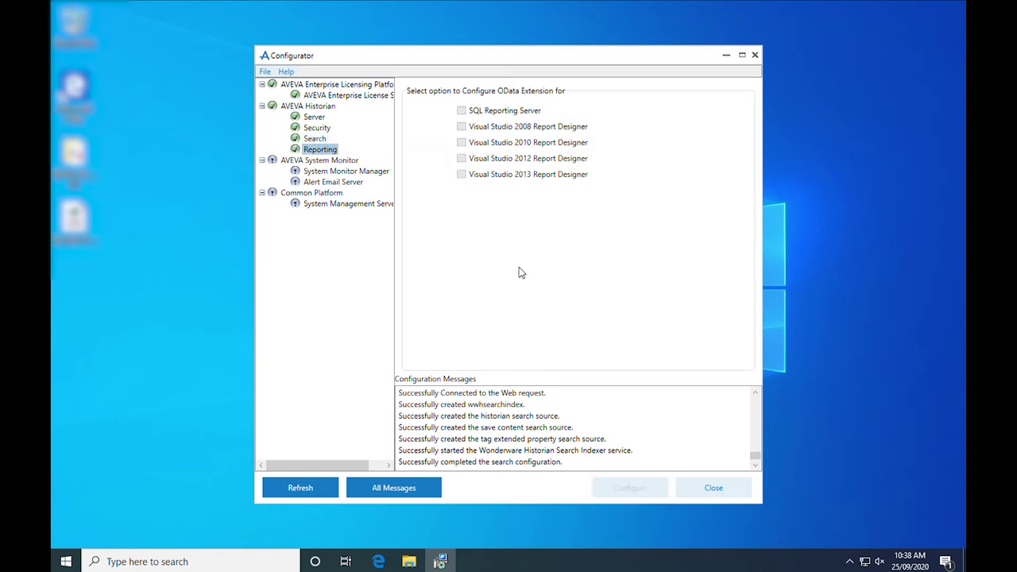
pyautogui.click(725, 490)
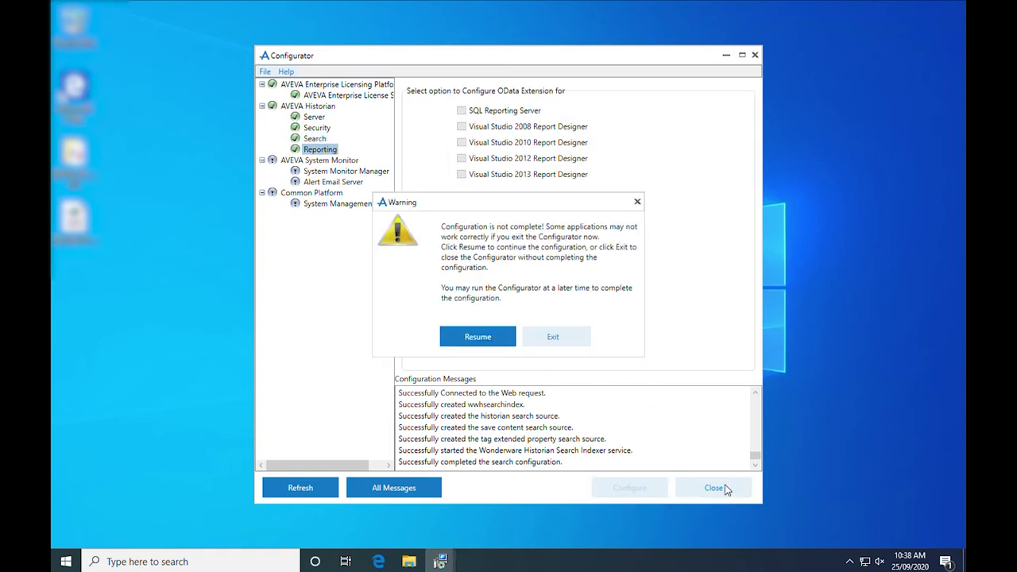
pyautogui.click(551, 344)
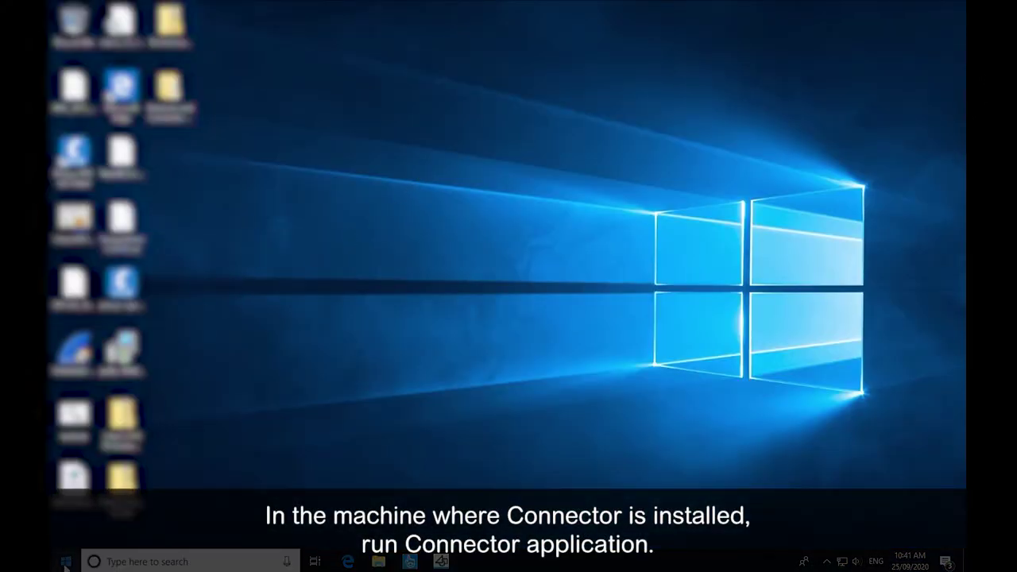
# - Launch Citect SCADA Connector from Start search with administrator approval
pyautogui.click(65, 562)
pyautogui.write('connecto')
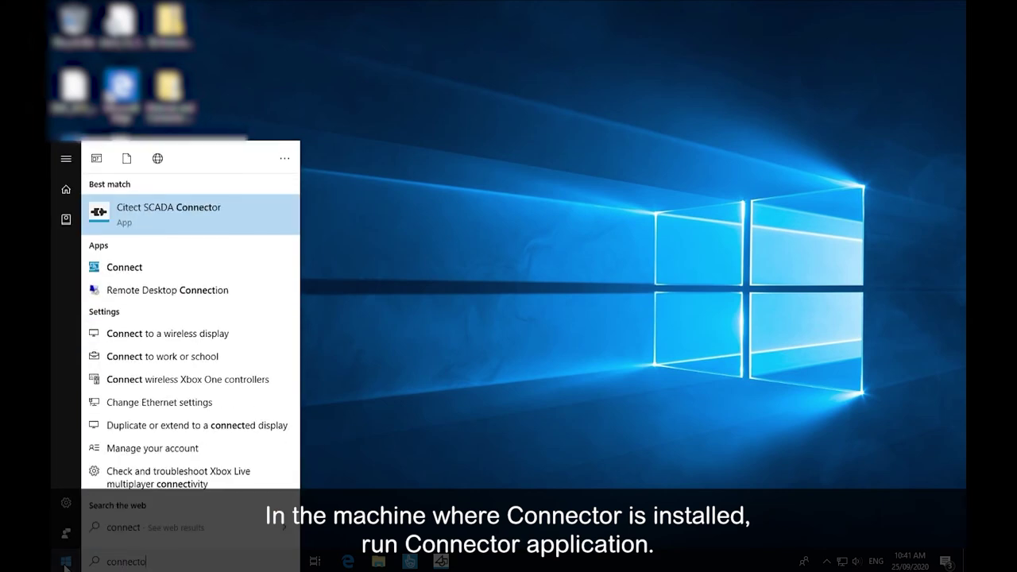
pyautogui.write('r')
pyautogui.click(234, 210)
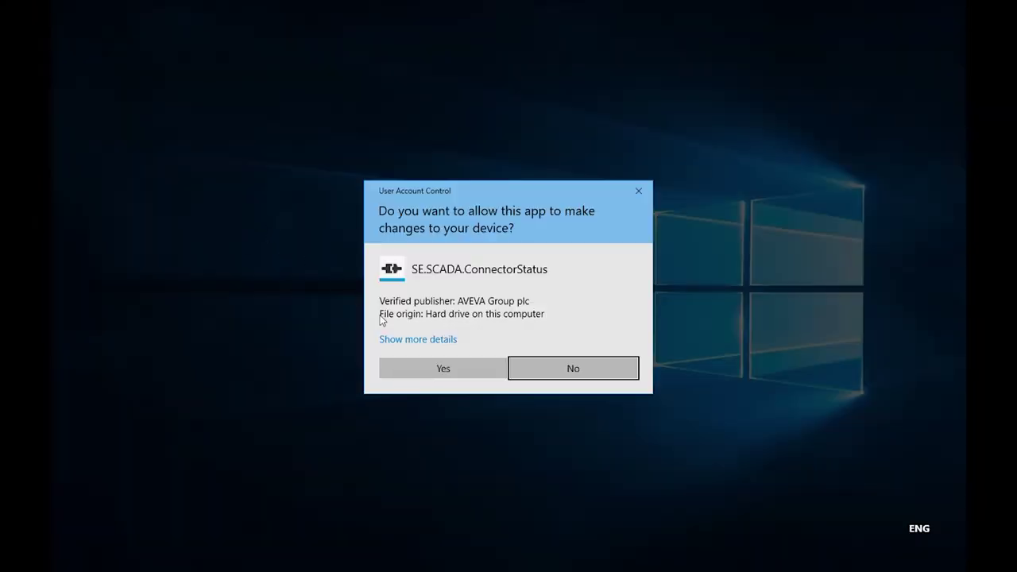
pyautogui.click(485, 371)
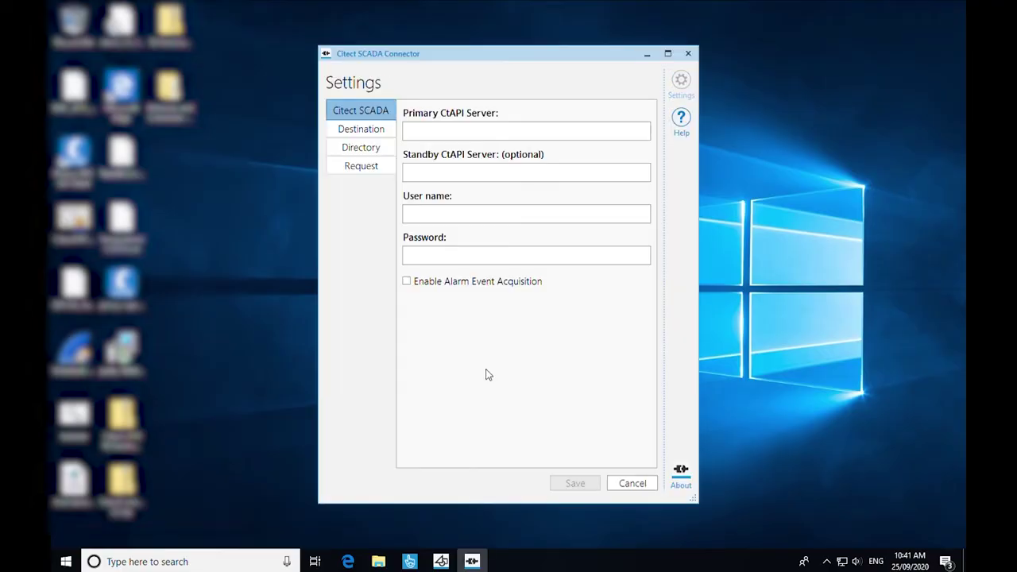
# - Set primary CtAPI server CITECT-VM with the Citect user name and password, and enable alarm event acquisition
pyautogui.click(544, 137)
pyautogui.write('CITECT-VM')
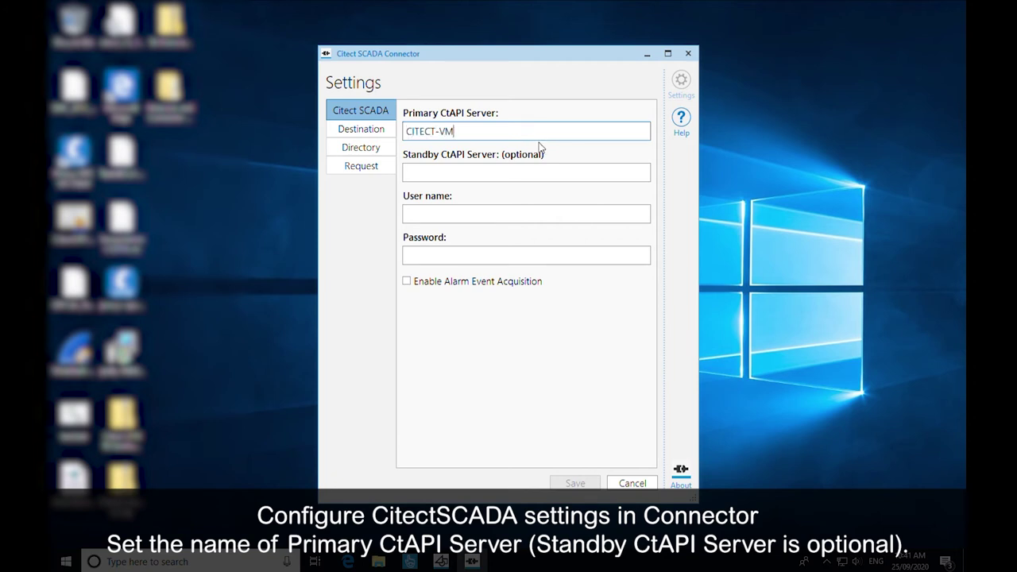
pyautogui.press('Tab')
pyautogui.press('Tab')
pyautogui.write('kernel')
pyautogui.press('Tab')
pyautogui.write('••')
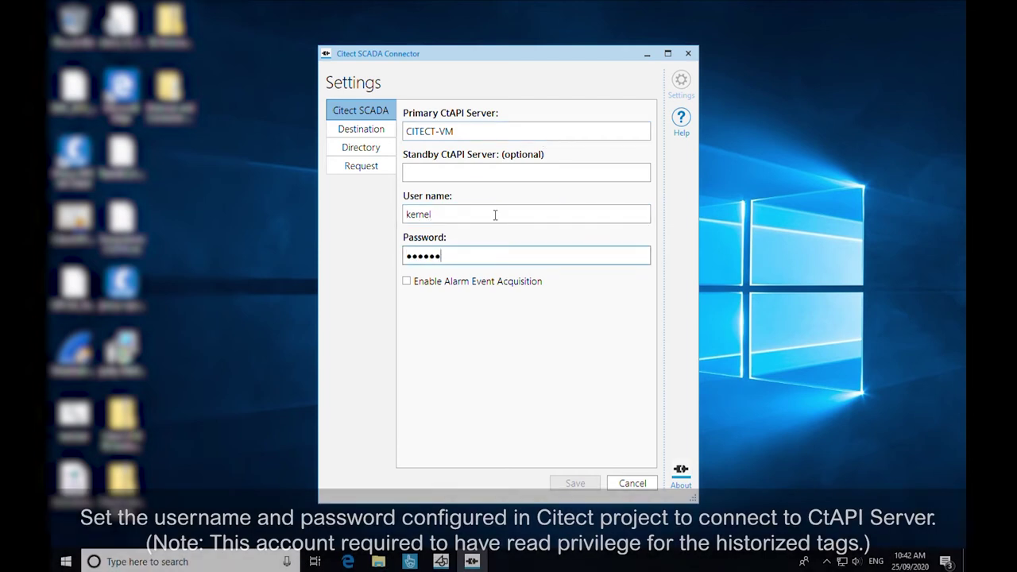
pyautogui.click(405, 282)
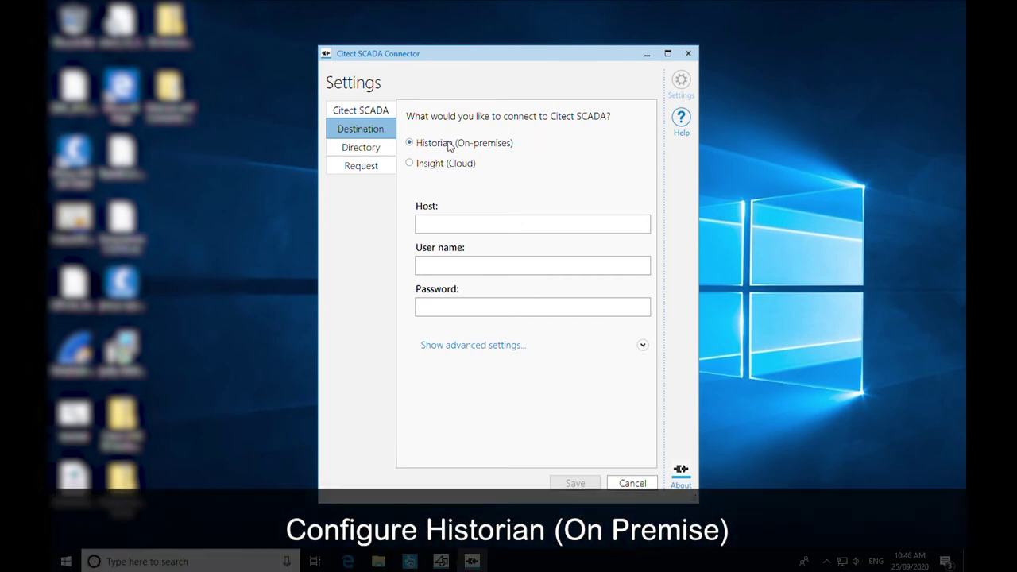
# - Enter Historian host ASP2020-VM with the writer account's user name and password
pyautogui.click(486, 230)
pyautogui.write('ASP')
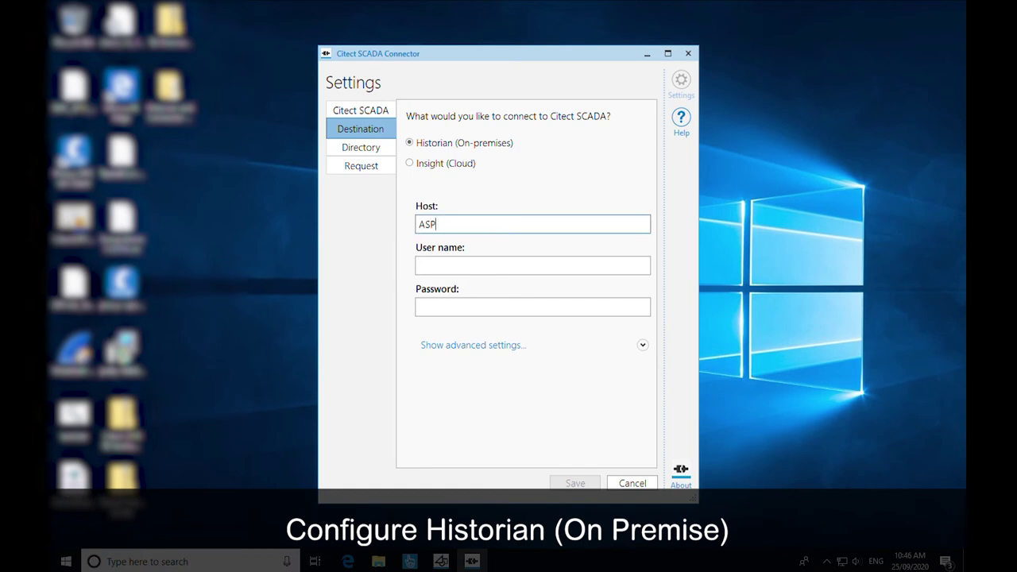
pyautogui.write('2020-VM')
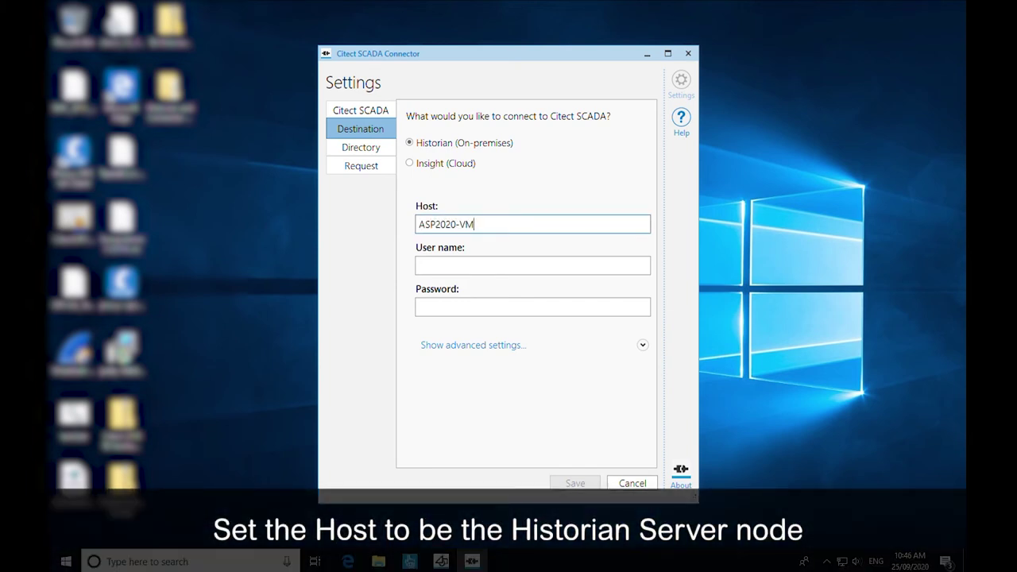
pyautogui.press('Tab')
pyautogui.write('ASP')
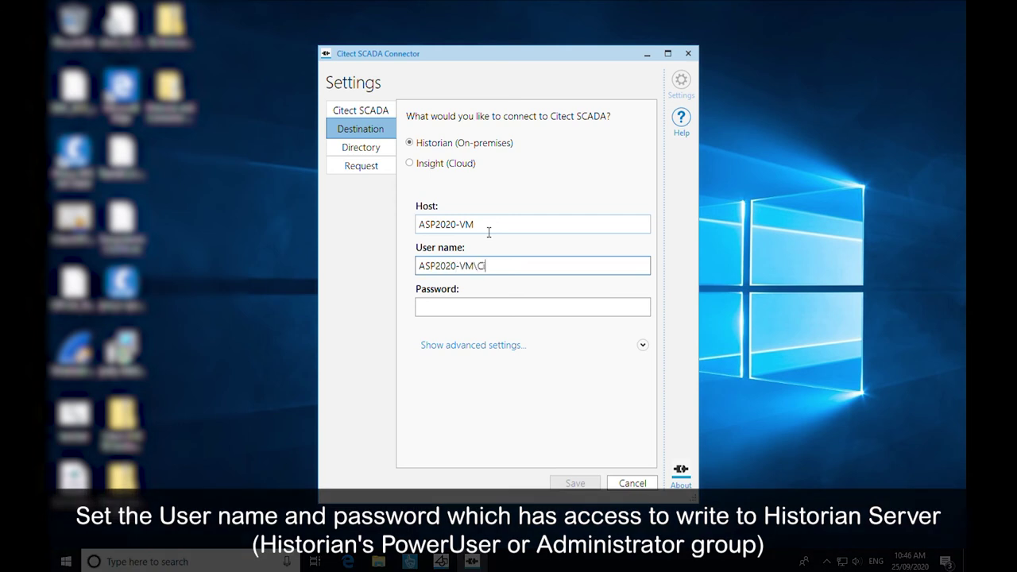
pyautogui.press('Tab')
pyautogui.write('•')
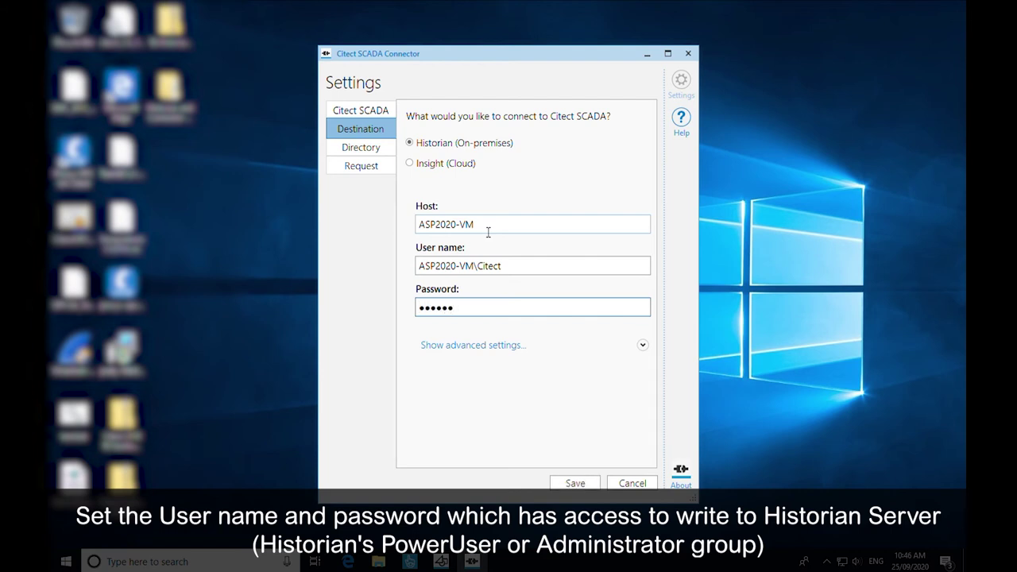
# - Expand the advanced destination settings showing port 32568 and save
pyautogui.click(515, 352)
pyautogui.scroll(-2, 618, 368)
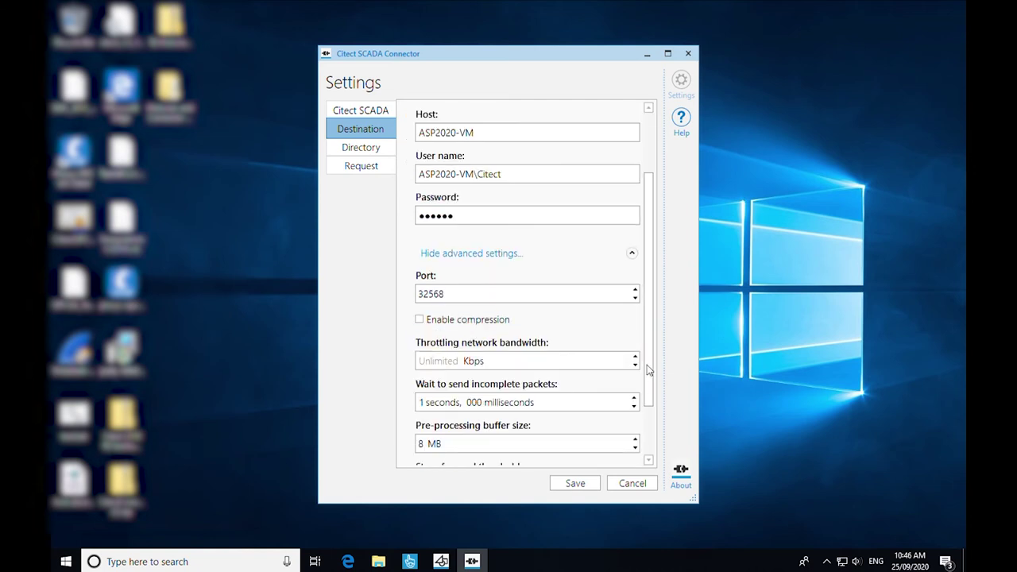
pyautogui.scroll(-2, 648, 370)
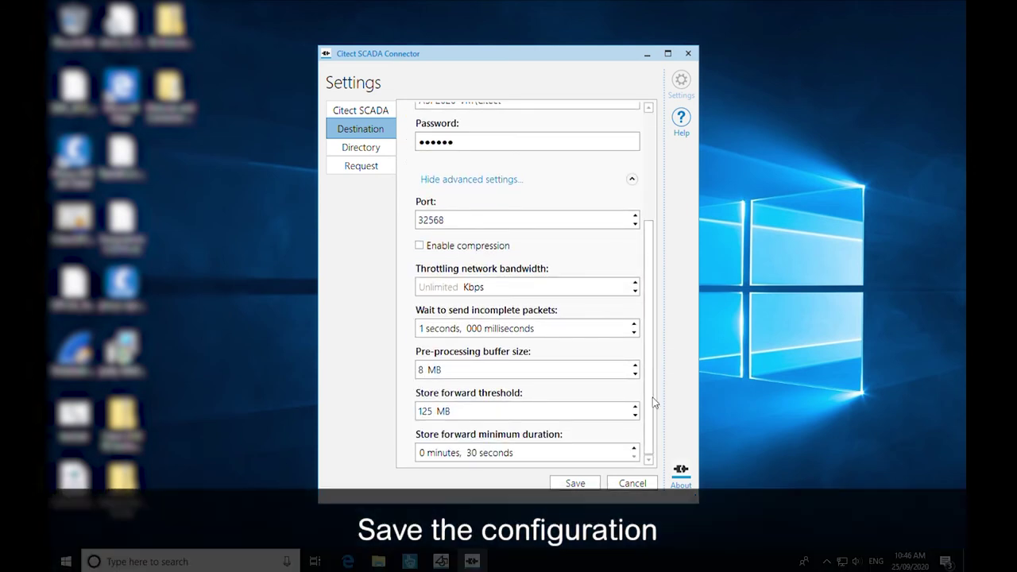
pyautogui.click(590, 487)
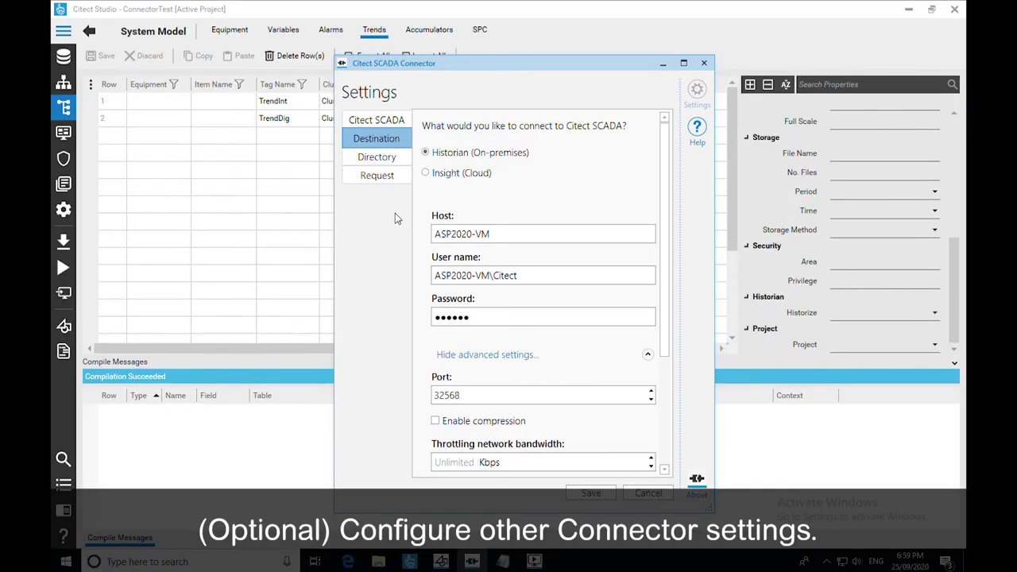
# - Review the log directory and request intervals, keeping 2-minute trend and event updates for Cluster1, then save
pyautogui.click(397, 163)
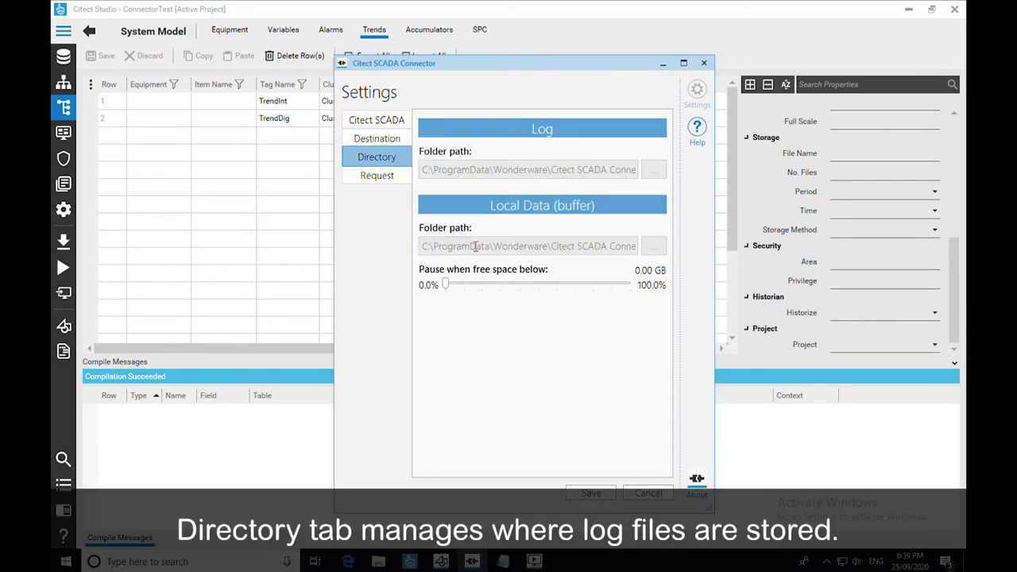
pyautogui.click(402, 182)
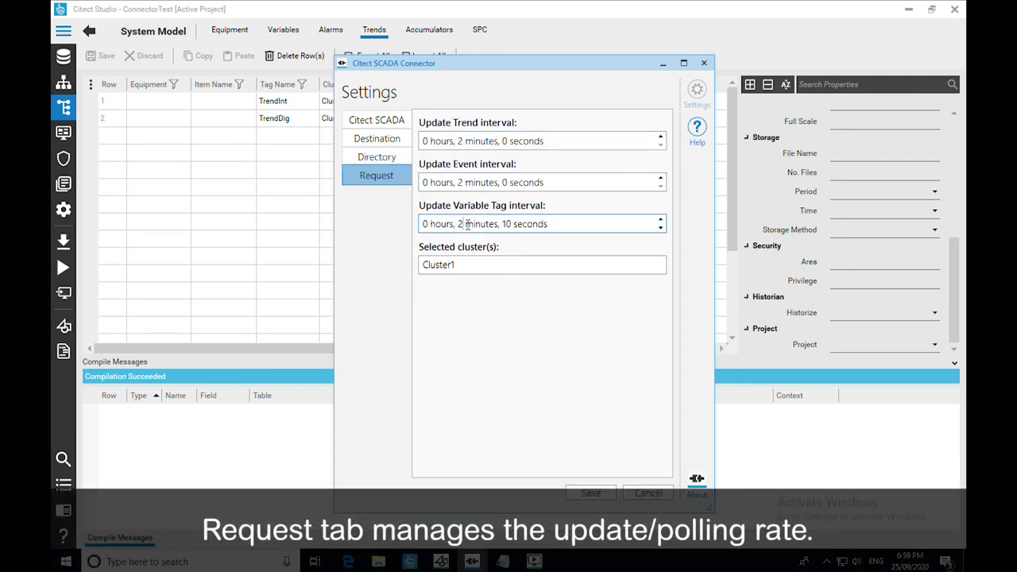
pyautogui.moveTo(466, 272); pyautogui.dragTo(416, 273)
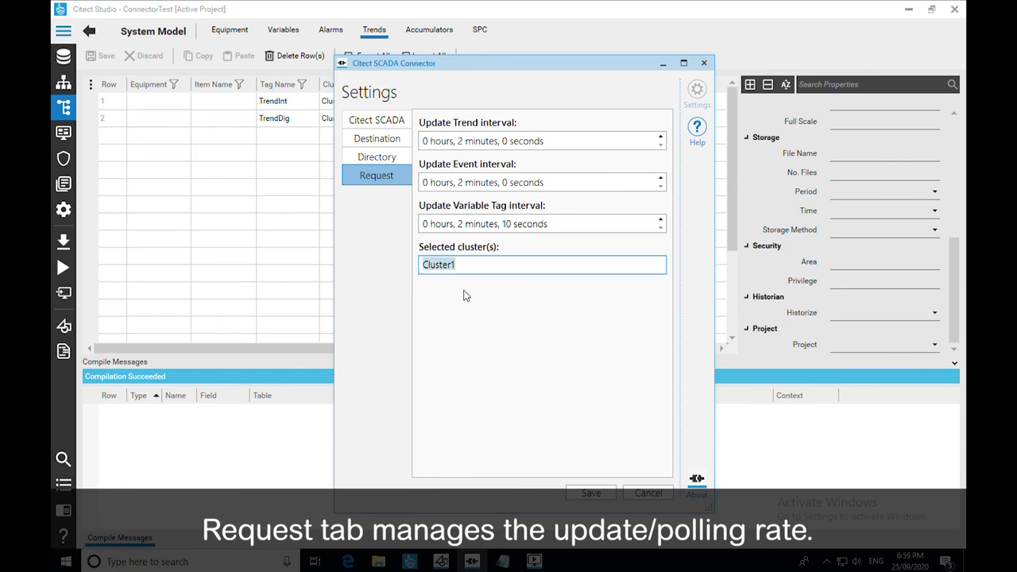
pyautogui.click(500, 279)
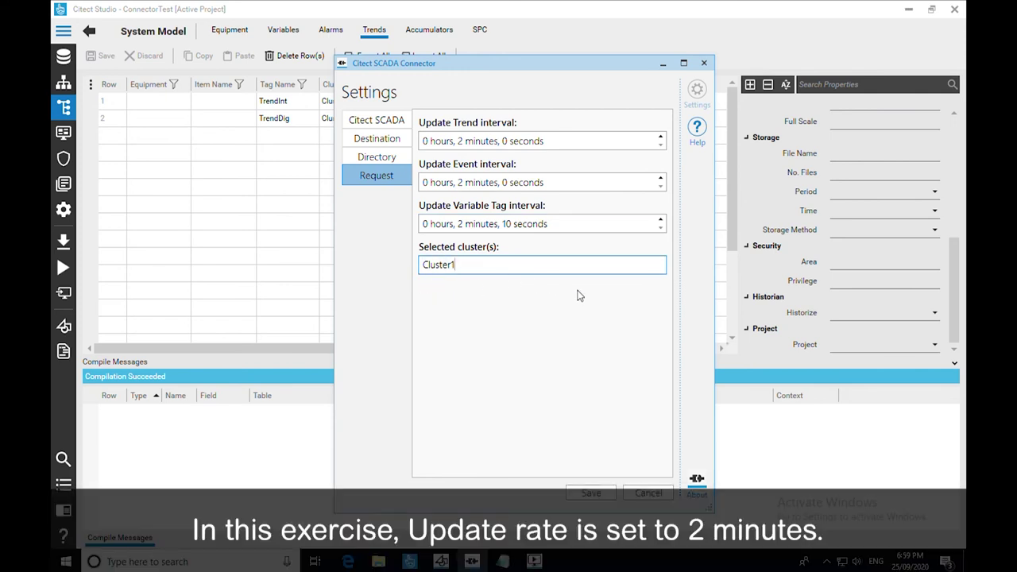
pyautogui.click(607, 494)
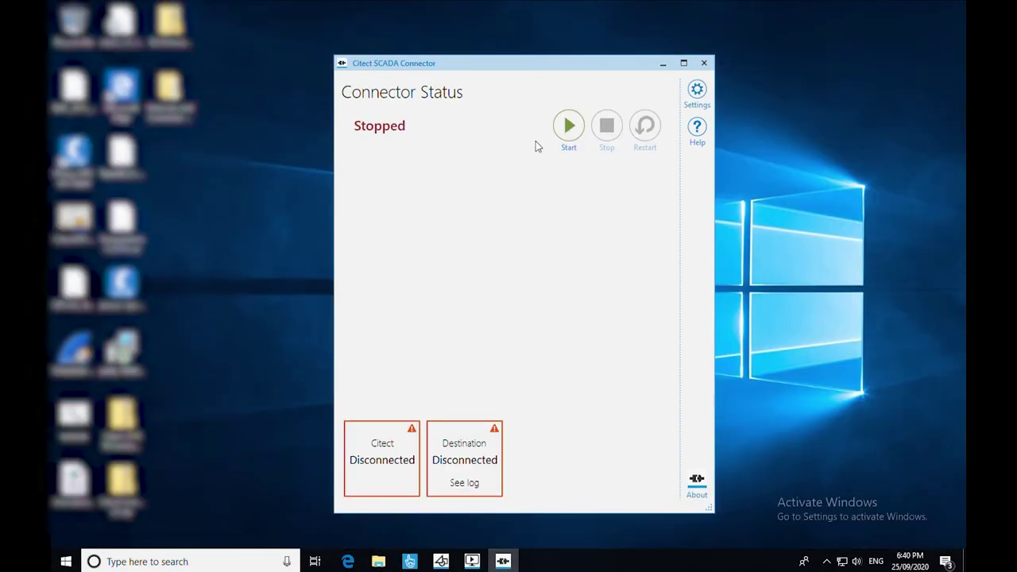
# - Start the Citect SCADA Connector so Citect and Destination come online
pyautogui.click(577, 133)
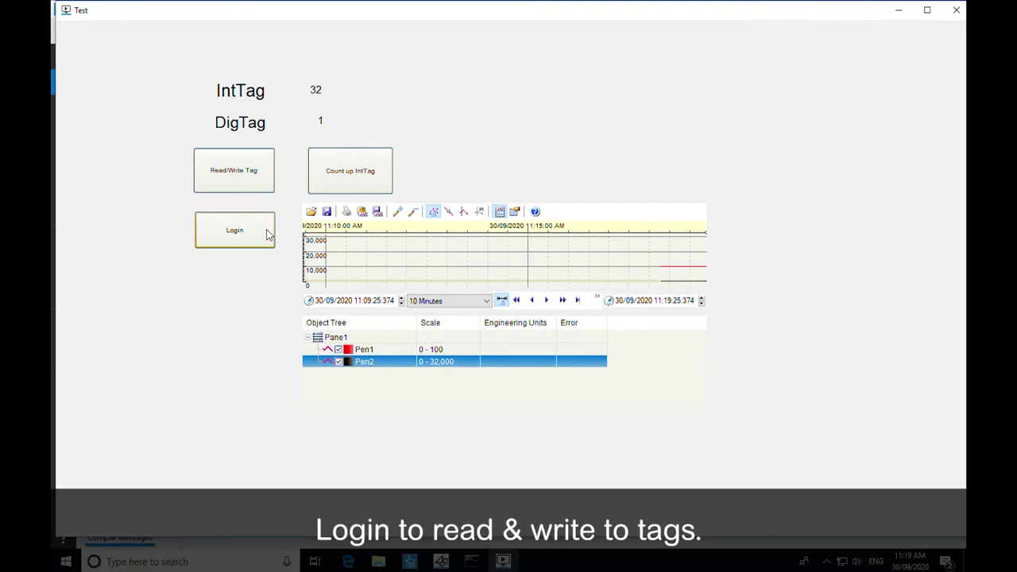
# - Log in to Citect SCADA Runtime with the runtime user name and password
pyautogui.click(268, 234)
pyautogui.write('kernel')
pyautogui.press('Tab')
pyautogui.write('password')
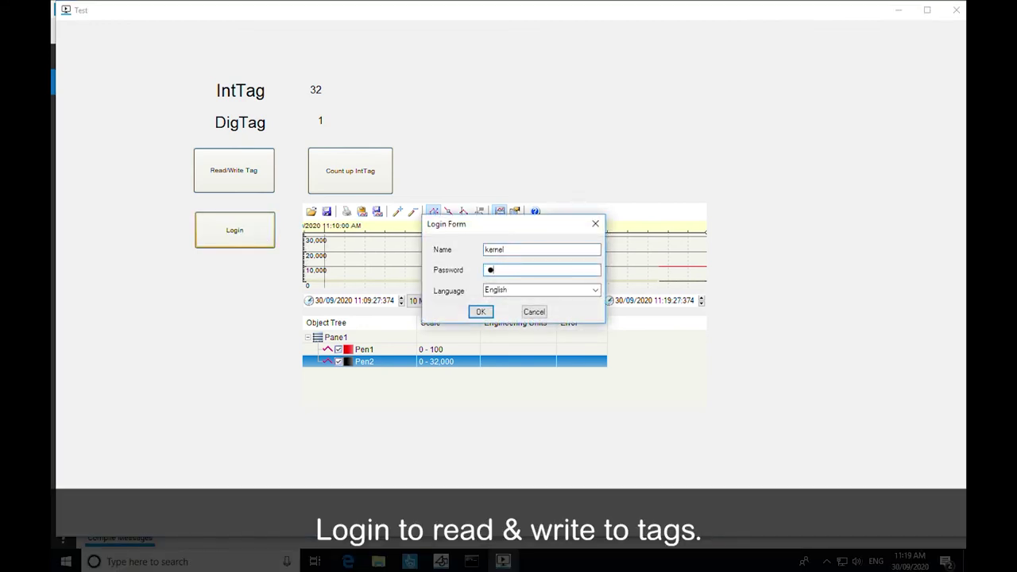
pyautogui.press('Return')
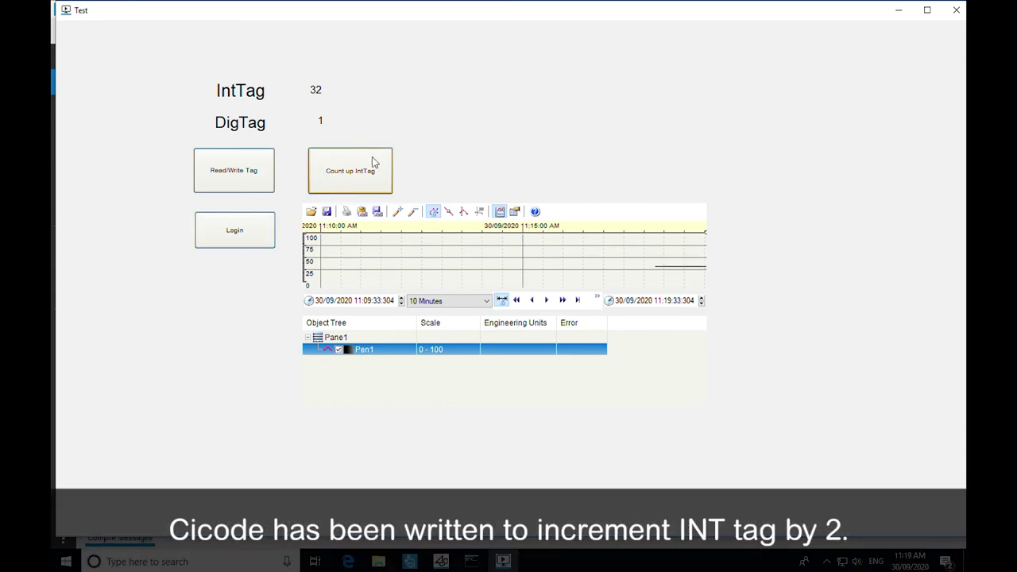
# - Raise IntTag four times in steps of 2
pyautogui.click(382, 164)
pyautogui.click(380, 163)
pyautogui.click(380, 163)
pyautogui.click(380, 163)
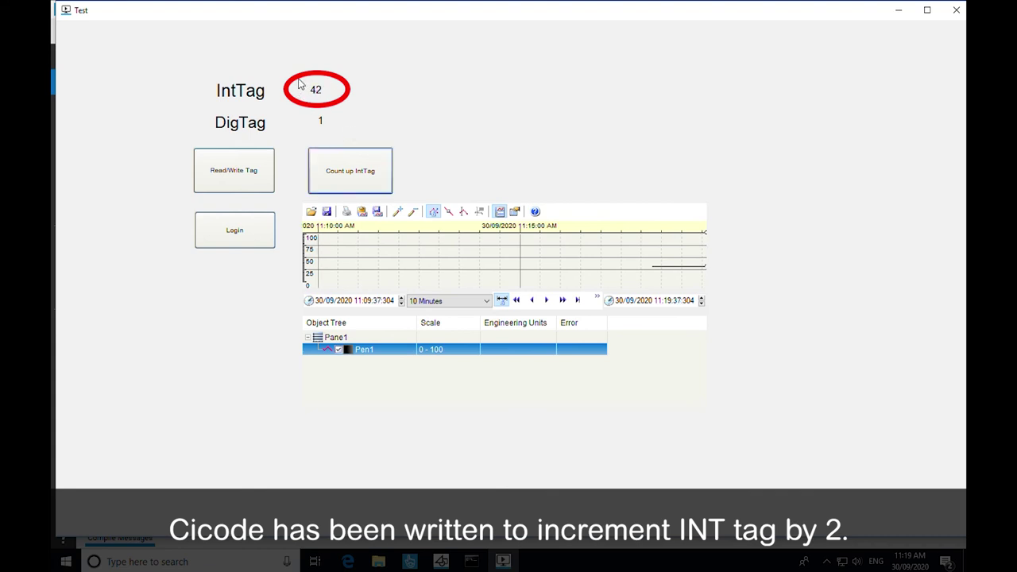
# - Read DigTag in the tag read/write dialog and write its value from 1 to 0
pyautogui.click(266, 186)
pyautogui.click(596, 261)
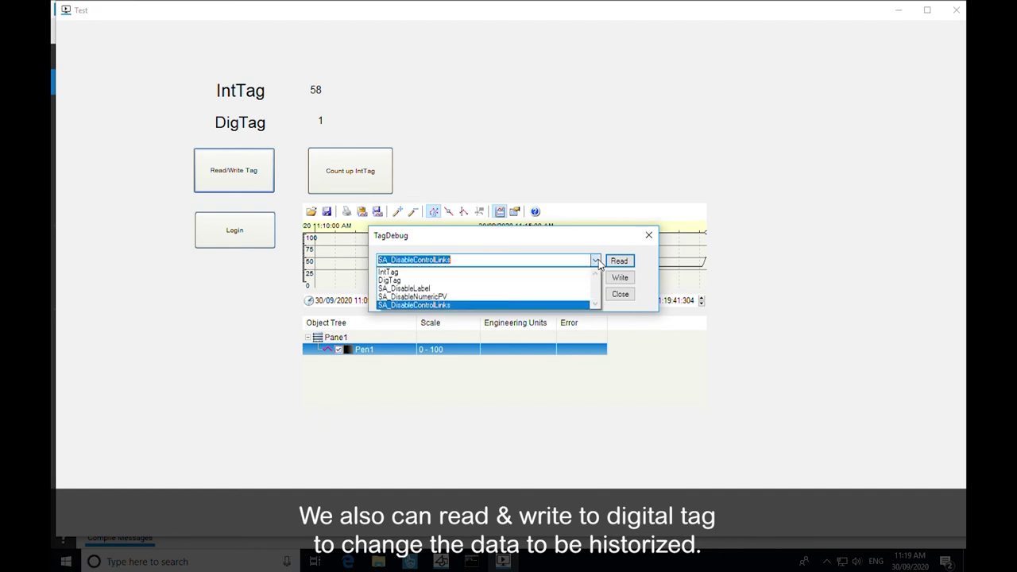
pyautogui.click(485, 280)
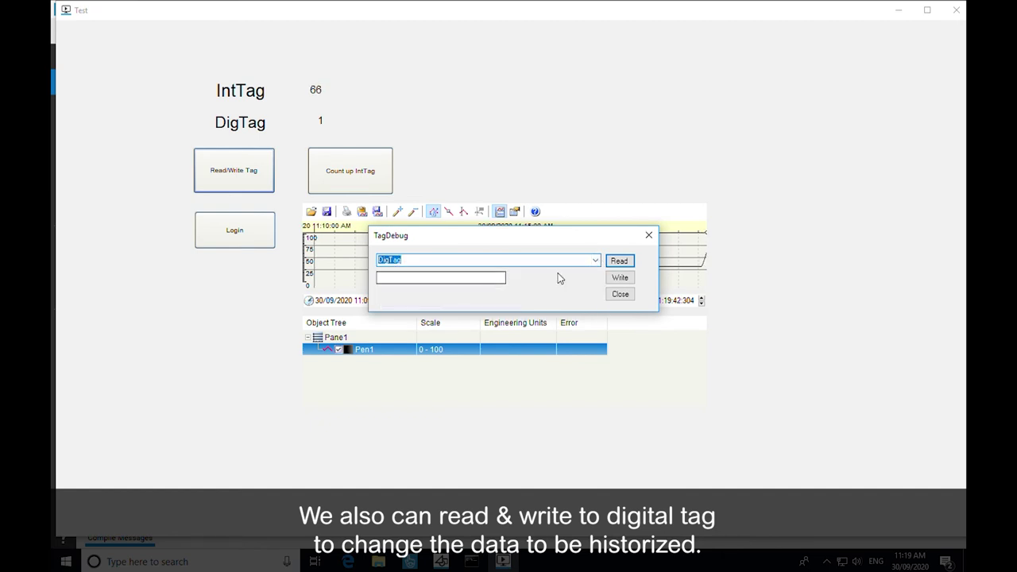
pyautogui.click(619, 260)
pyautogui.moveTo(432, 277); pyautogui.dragTo(379, 278)
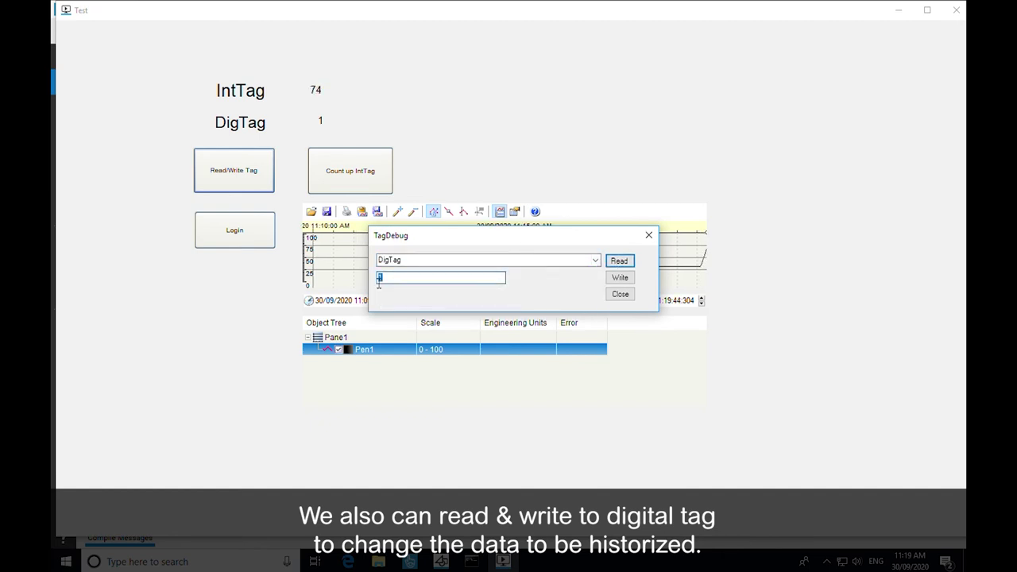
pyautogui.click(620, 277)
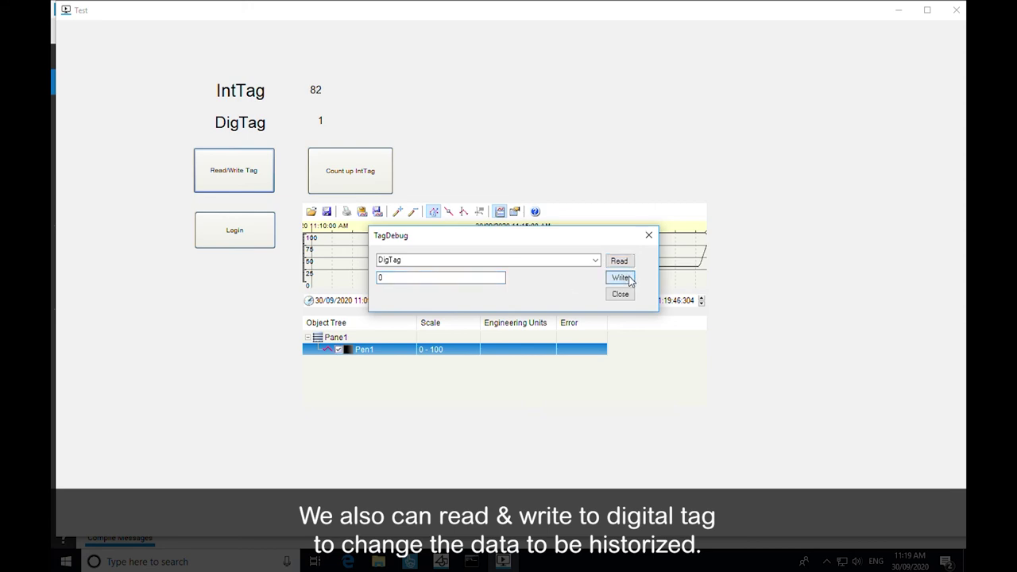
pyautogui.click(620, 294)
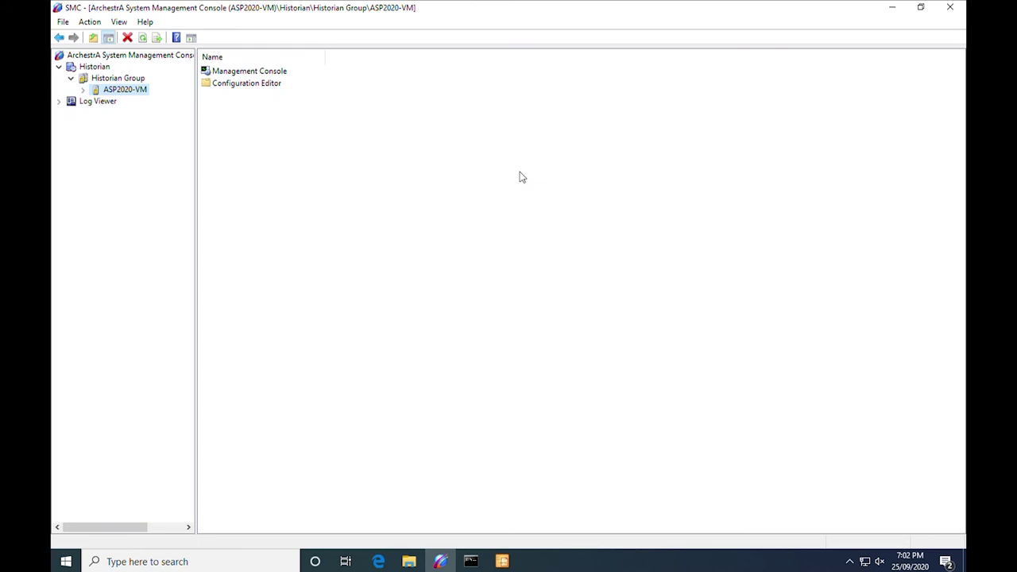
# - Under ASP2020-VM Management Console, check both Citect connector connections in Data Acquisition
pyautogui.click(107, 78)
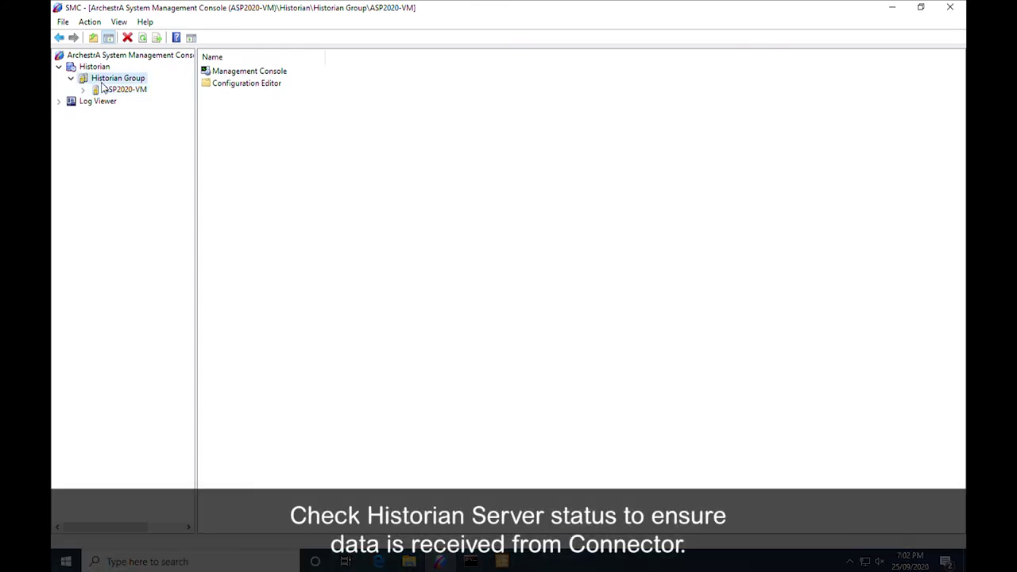
pyautogui.click(112, 90)
pyautogui.doubleClick(109, 90)
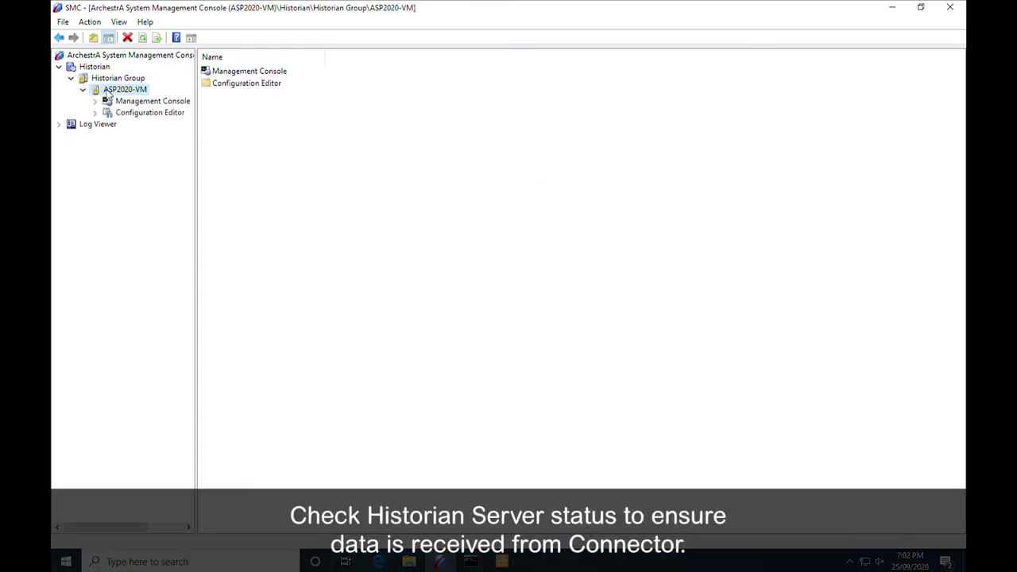
pyautogui.click(291, 75)
pyautogui.doubleClick(295, 74)
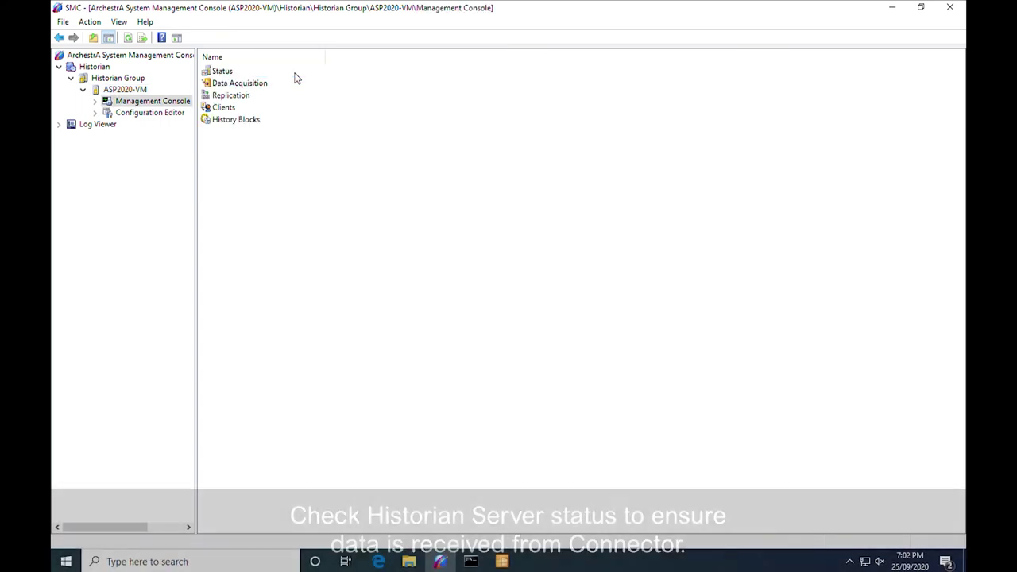
pyautogui.click(267, 86)
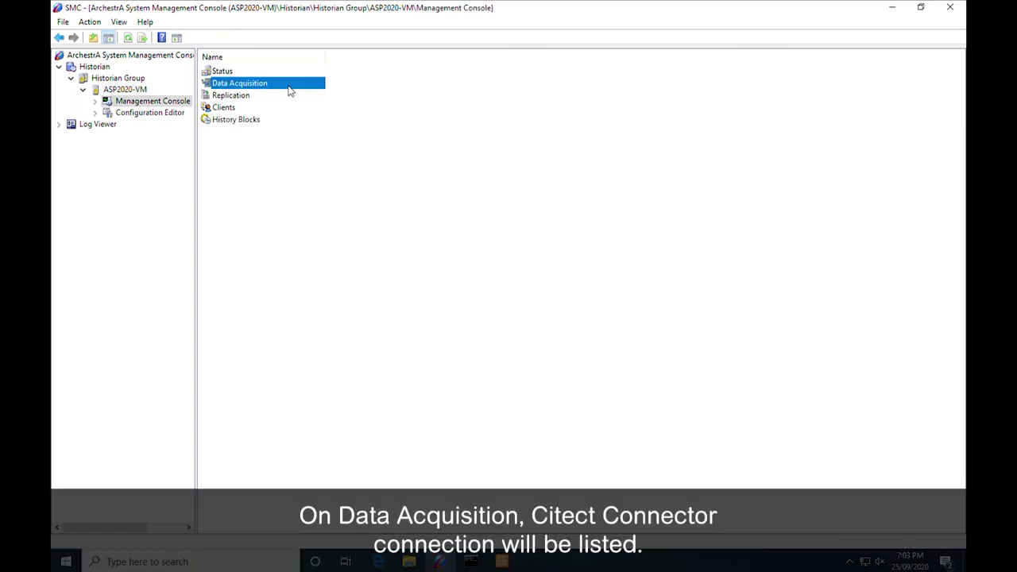
pyautogui.doubleClick(290, 84)
pyautogui.click(360, 86)
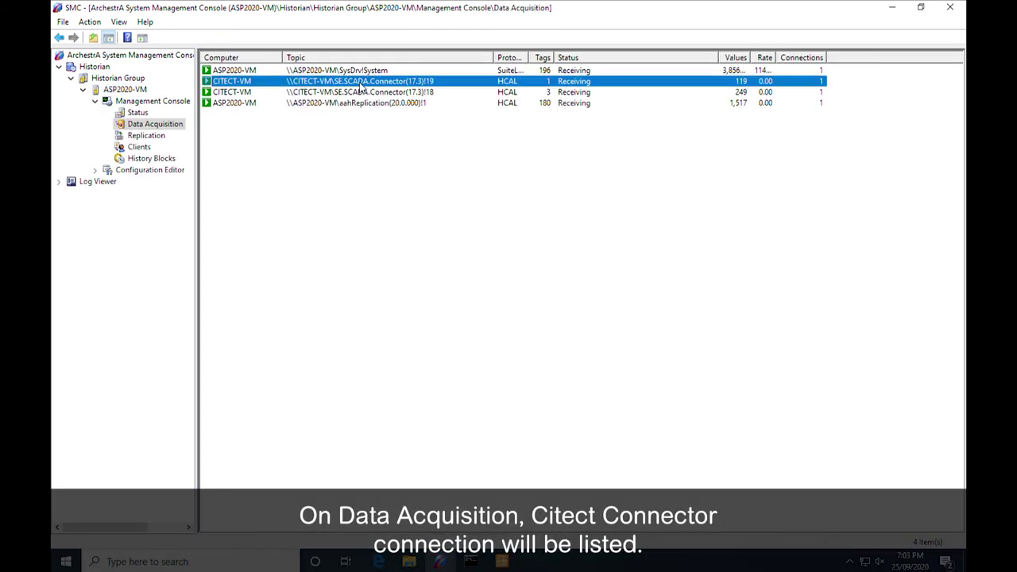
pyautogui.click(365, 92)
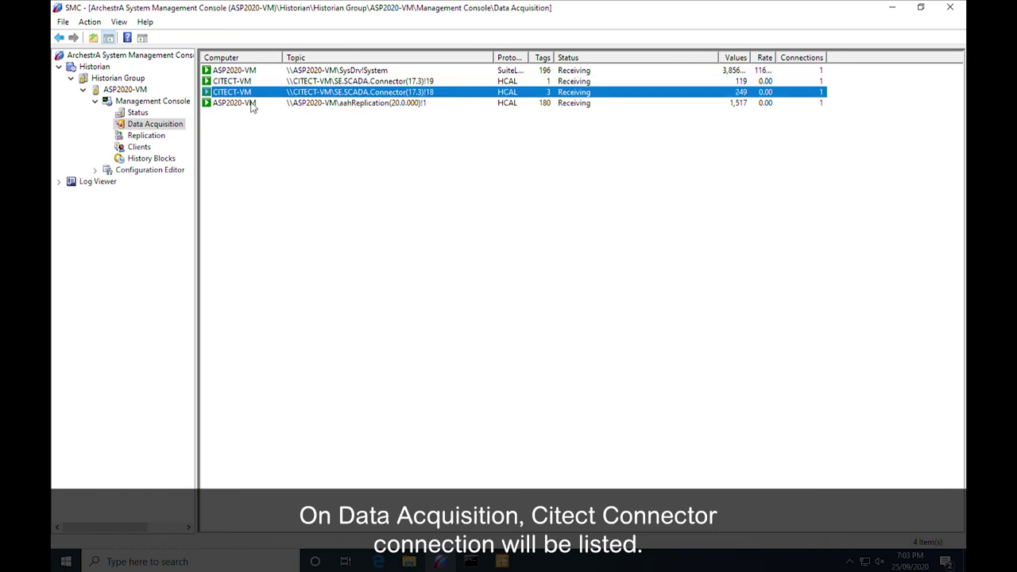
# - In Public Groups, find Cluster1.TrendDig, Cluster1.TrendInt and Cluster1.DigTag.Discrete among analog, discrete and event tags
pyautogui.click(95, 170)
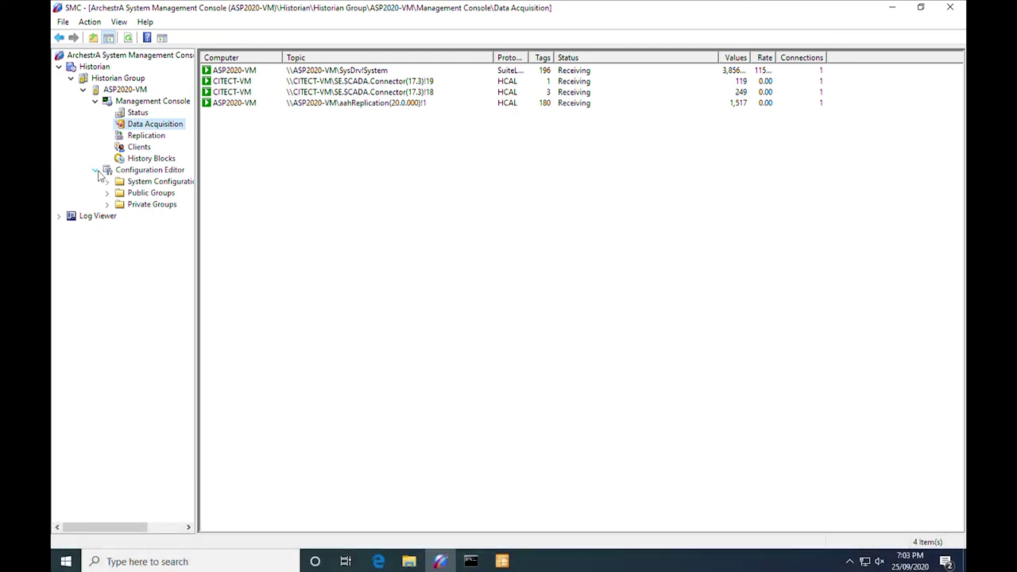
pyautogui.click(108, 182)
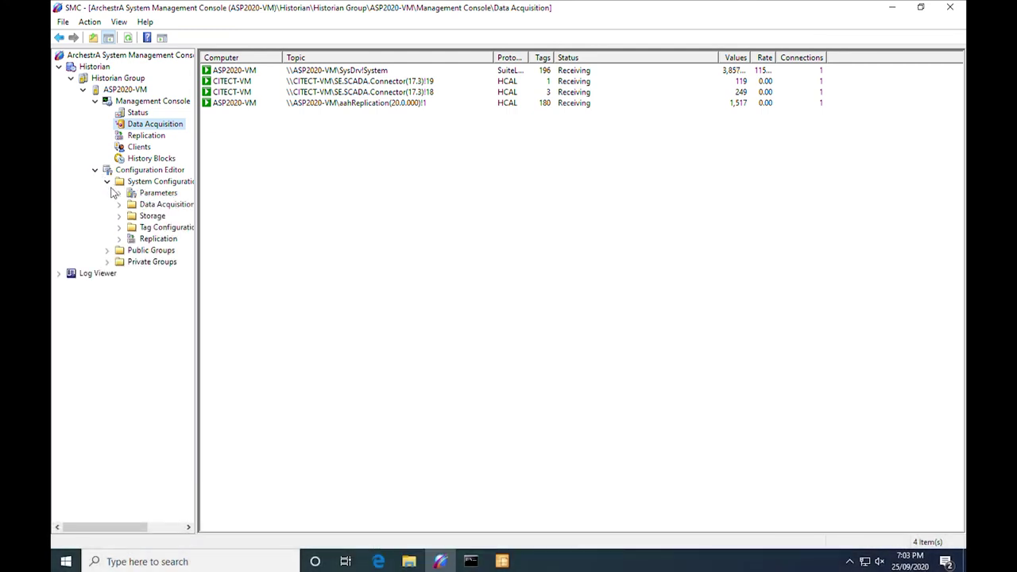
pyautogui.click(107, 251)
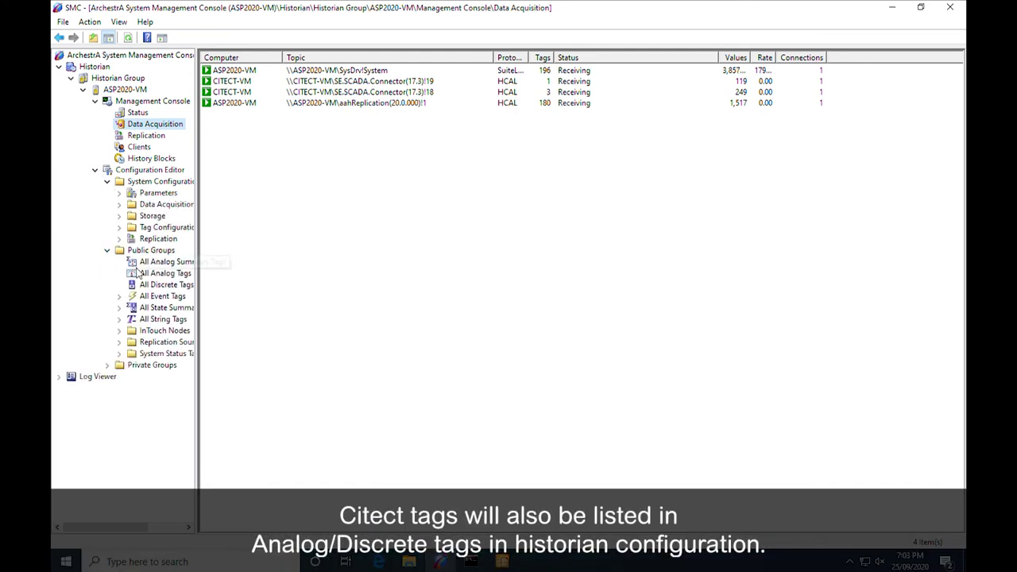
pyautogui.click(155, 273)
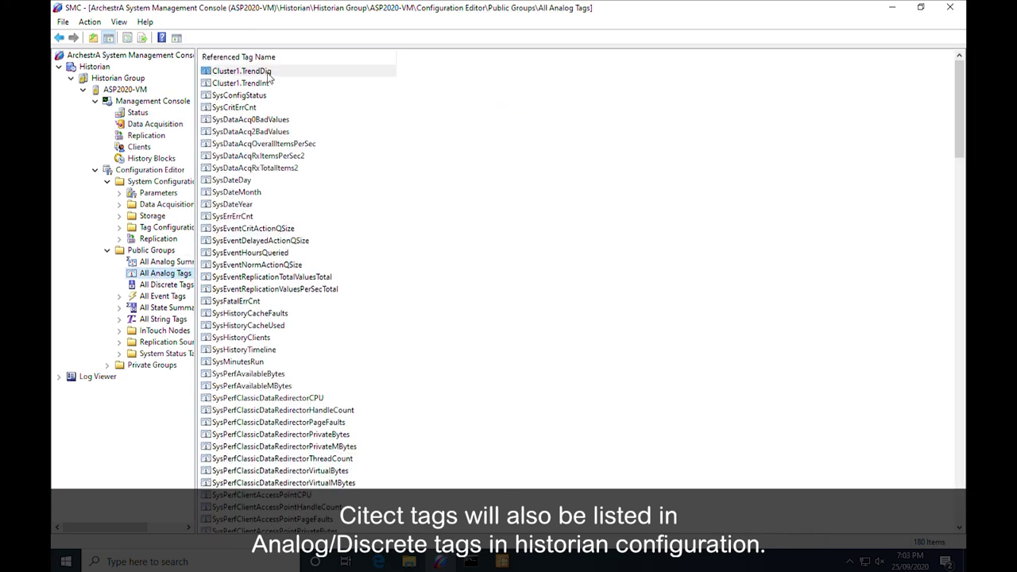
pyautogui.click(268, 73)
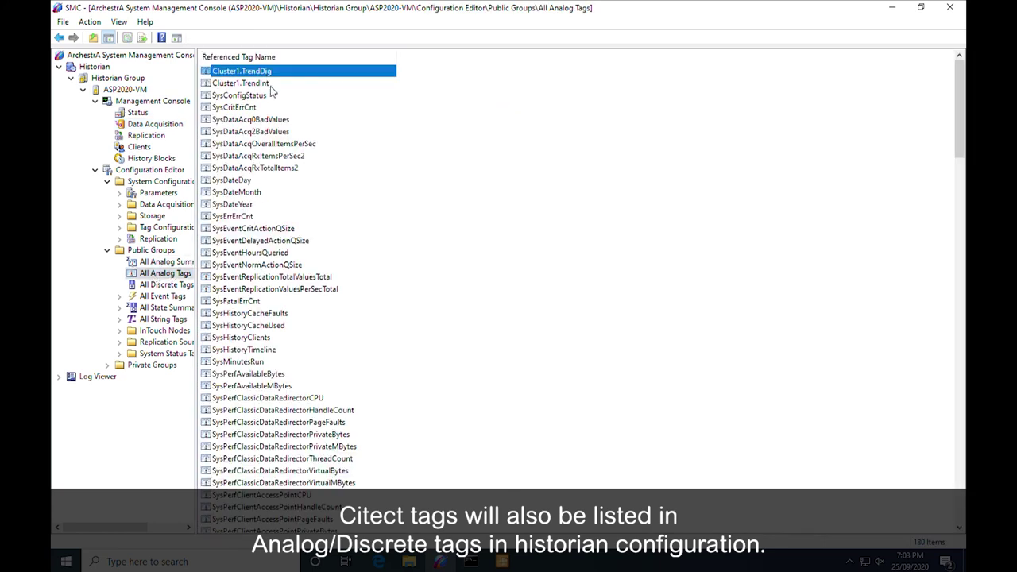
pyautogui.click(270, 84)
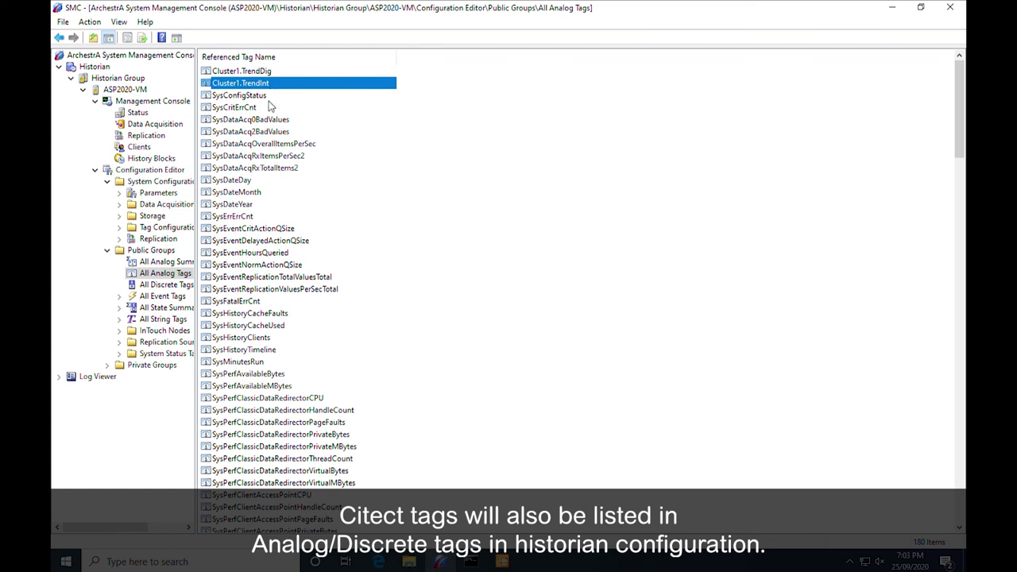
pyautogui.click(166, 284)
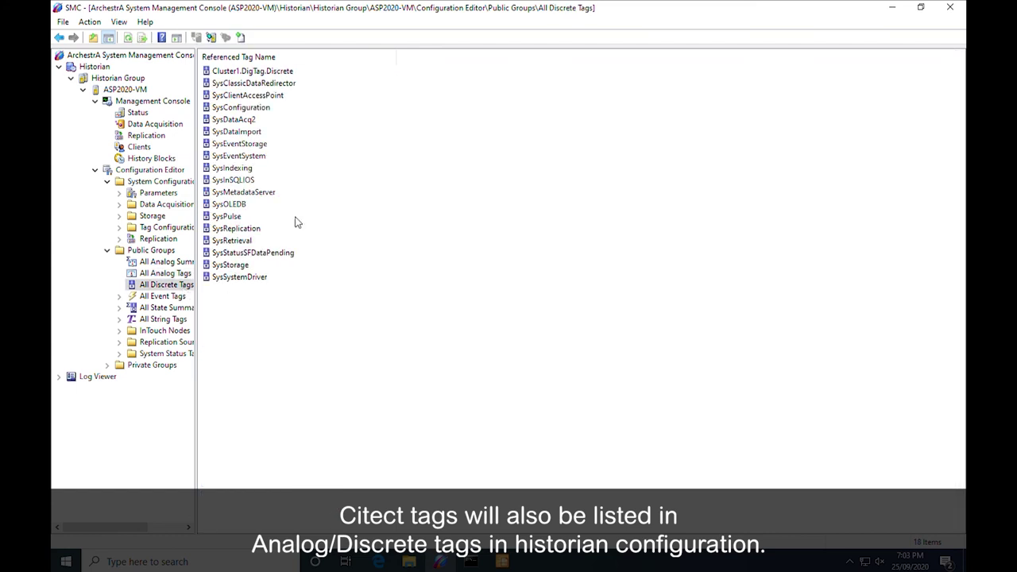
pyautogui.click(295, 72)
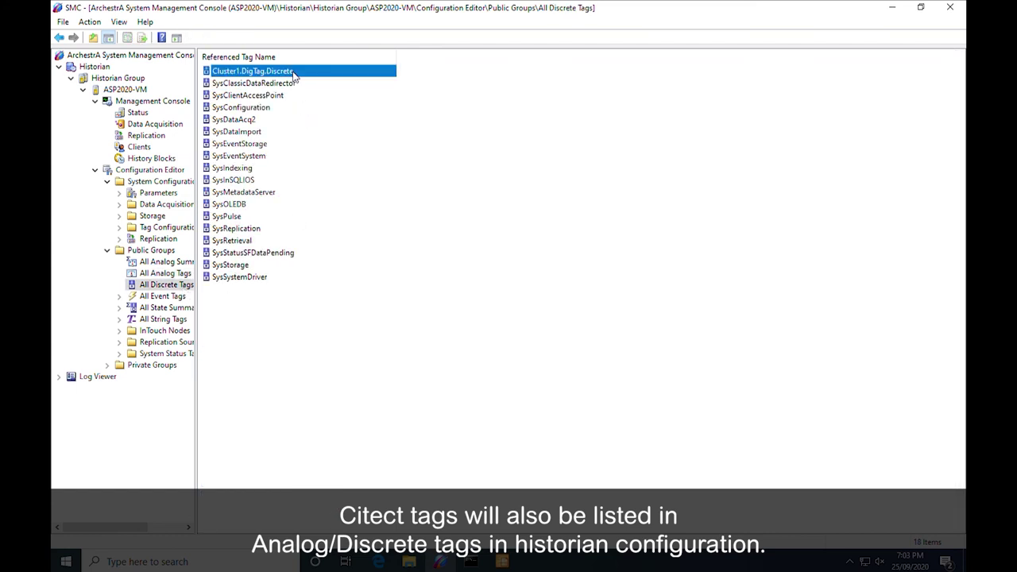
pyautogui.click(162, 299)
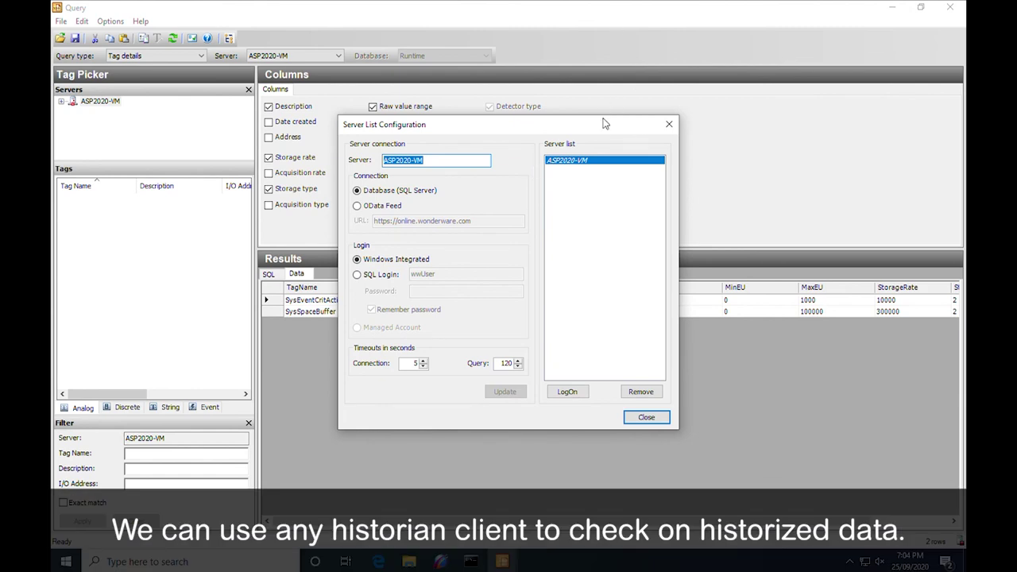
# - Log on to the ASP2020-VM server in Server List Configuration and close it
pyautogui.doubleClick(473, 162)
pyautogui.moveTo(474, 168); pyautogui.dragTo(371, 166)
pyautogui.click(479, 166)
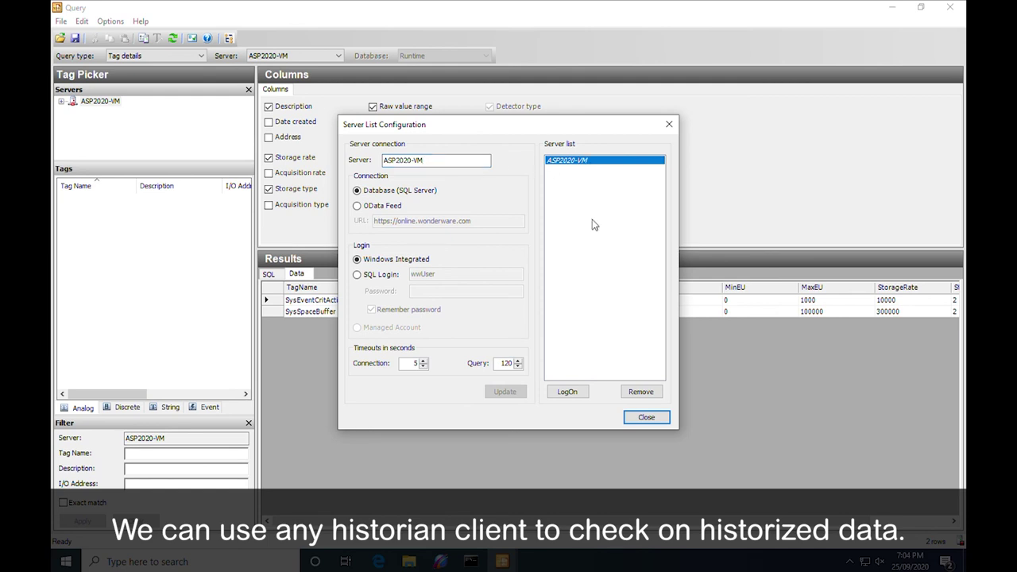
pyautogui.click(580, 393)
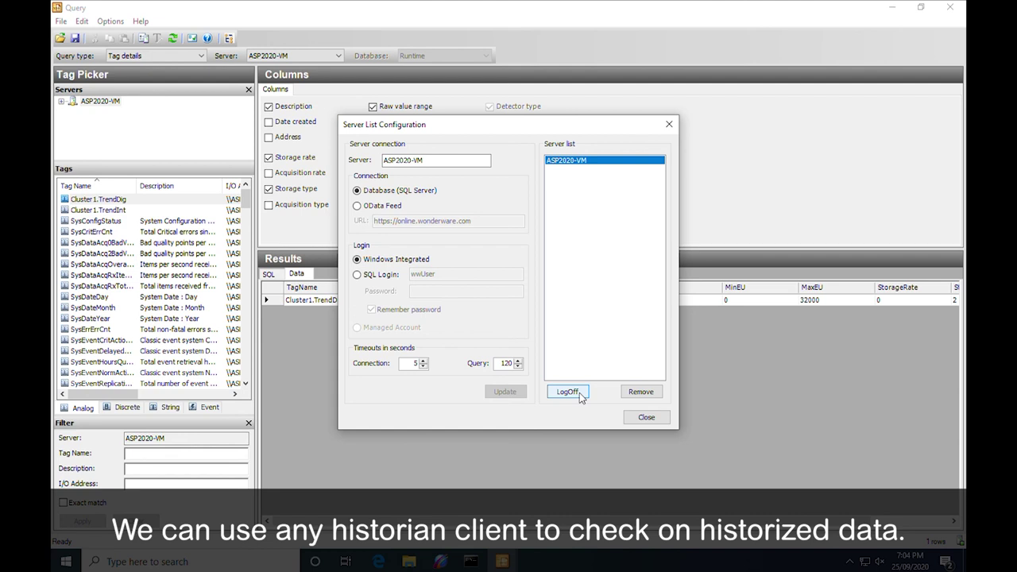
pyautogui.click(635, 418)
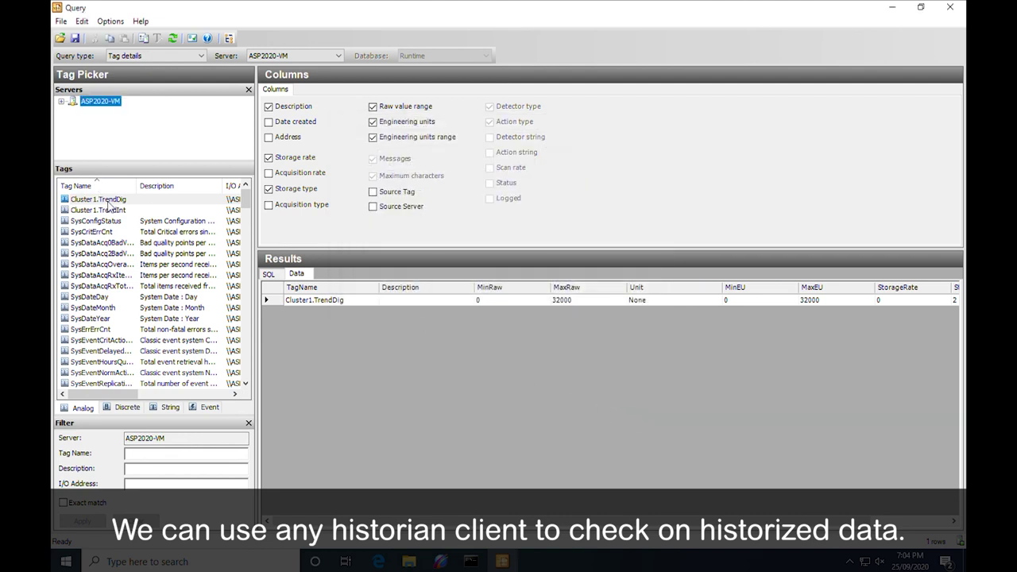
# - Query History values for Cluster1.TrendDig and Cluster1.TrendInt
pyautogui.click(108, 202)
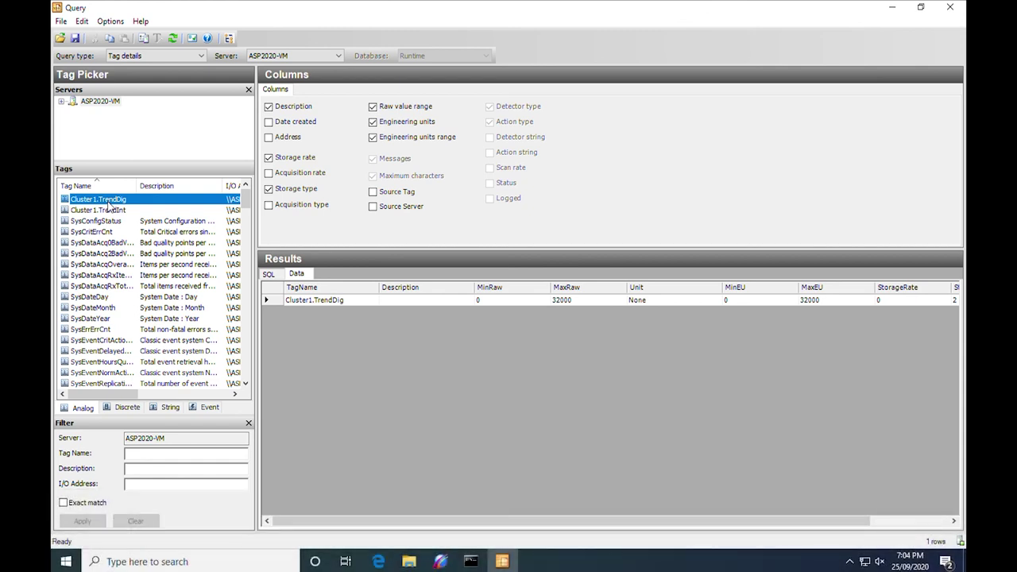
pyautogui.click(179, 59)
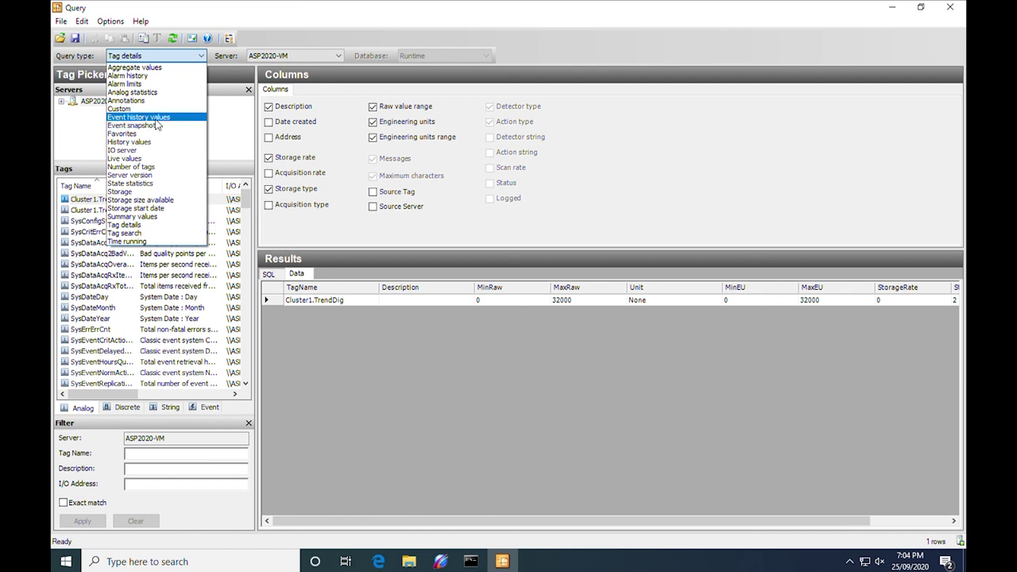
pyautogui.click(159, 142)
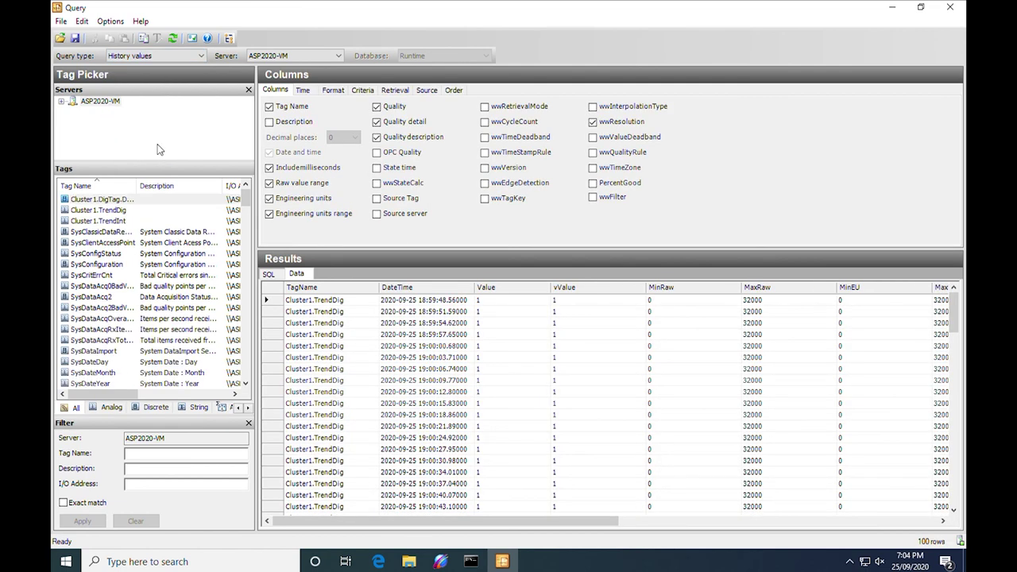
pyautogui.click(123, 211)
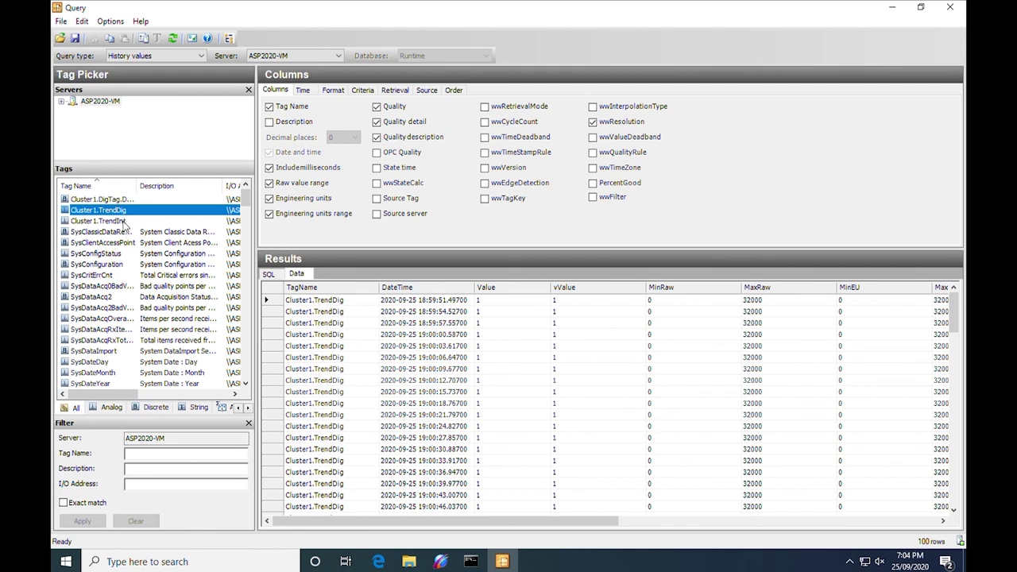
pyautogui.click(124, 222)
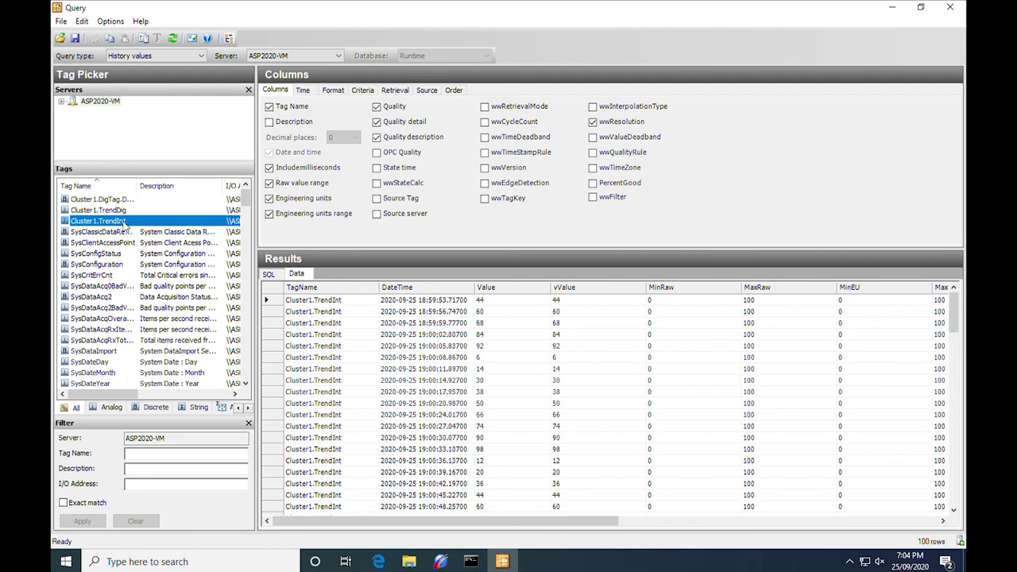